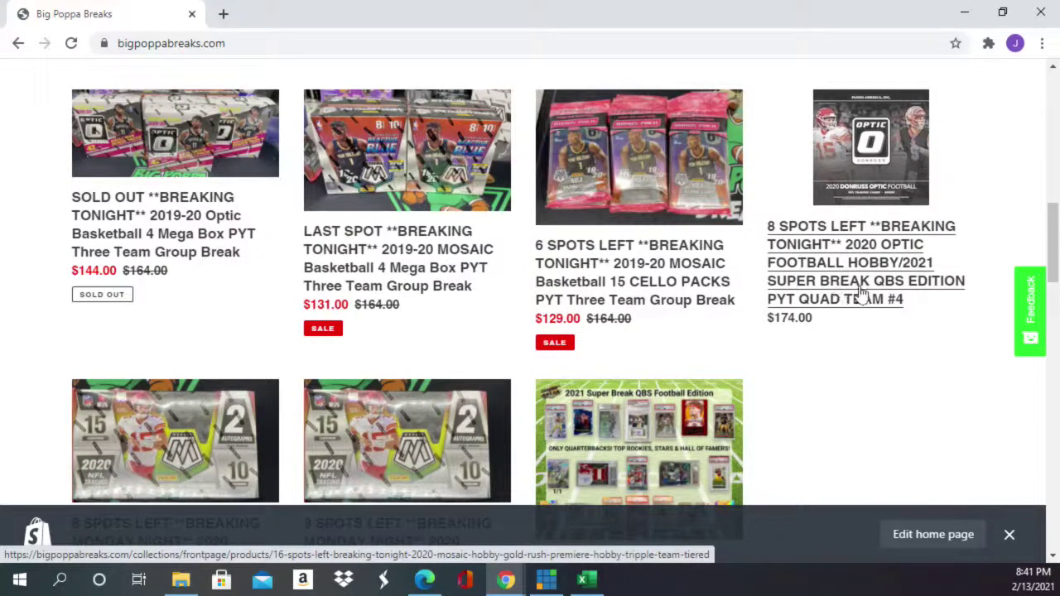
Switch to the optic 4 mega workbook in Excel and copy the team names in C3:C22.
scroll(834, 298, "down", 3)
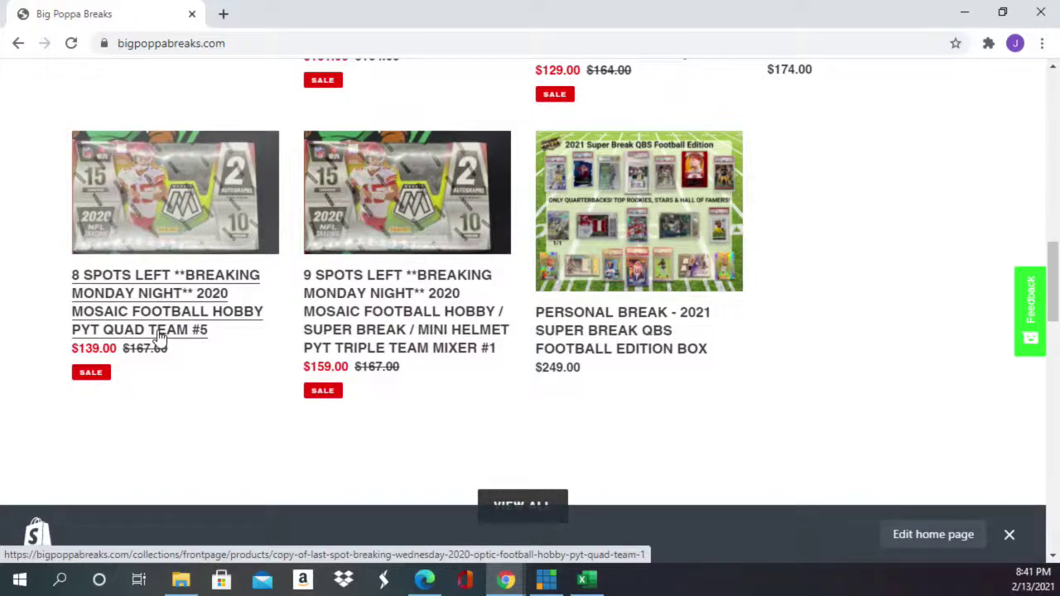
left_click(590, 580)
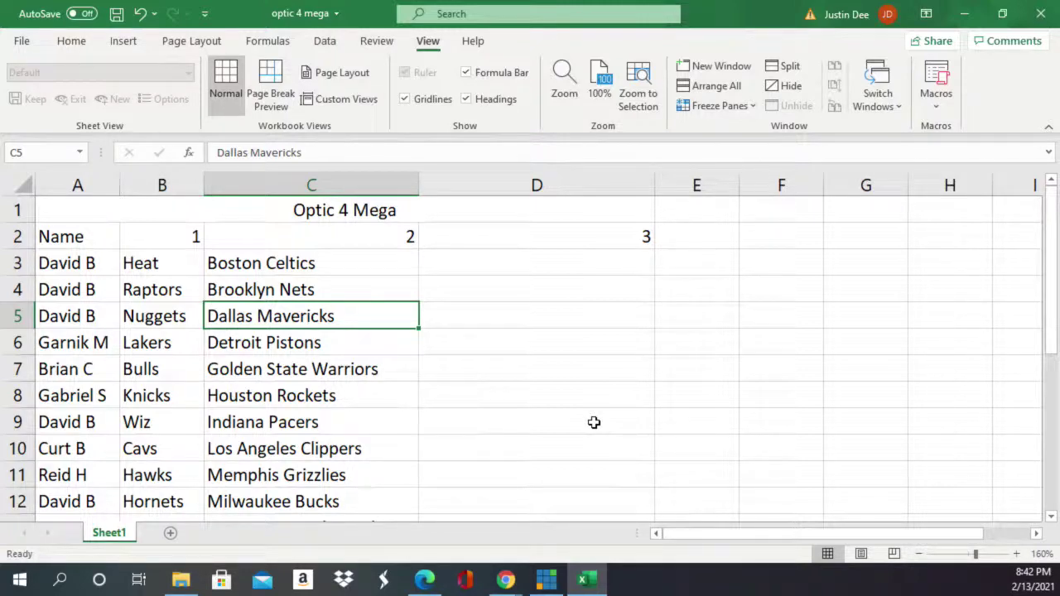
scroll(415, 342, "down", 8)
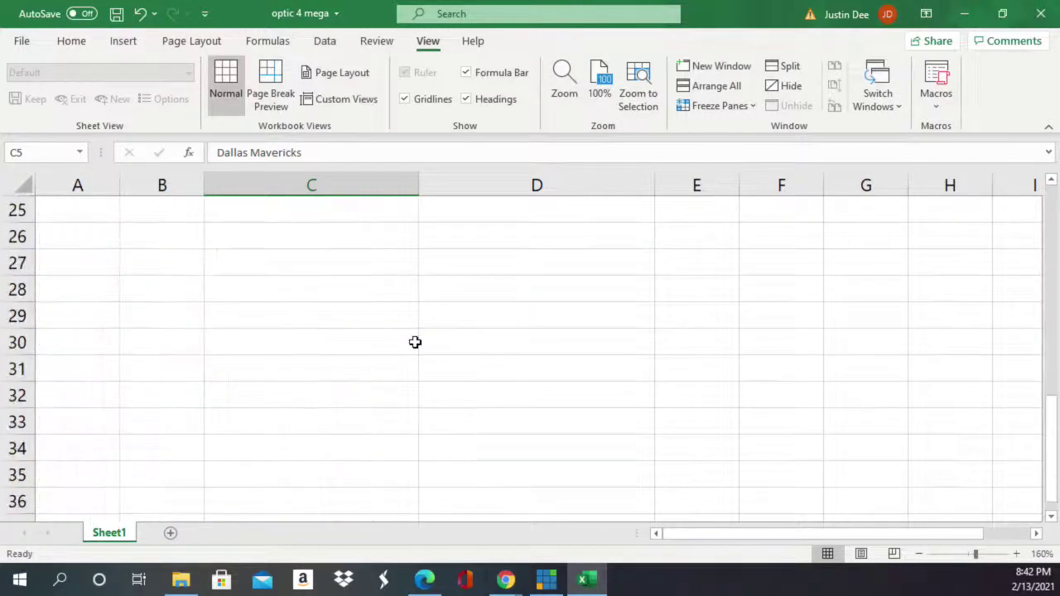
scroll(411, 346, "up", 3)
left_click(352, 365)
left_click_drag(352, 365, 326, 260)
right_click(327, 261)
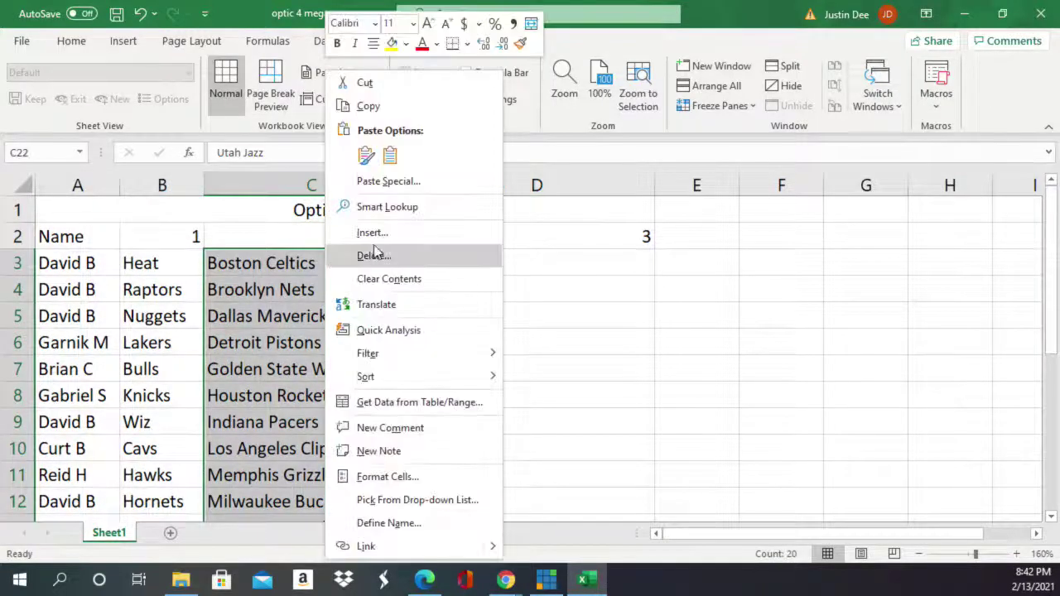
left_click(422, 183)
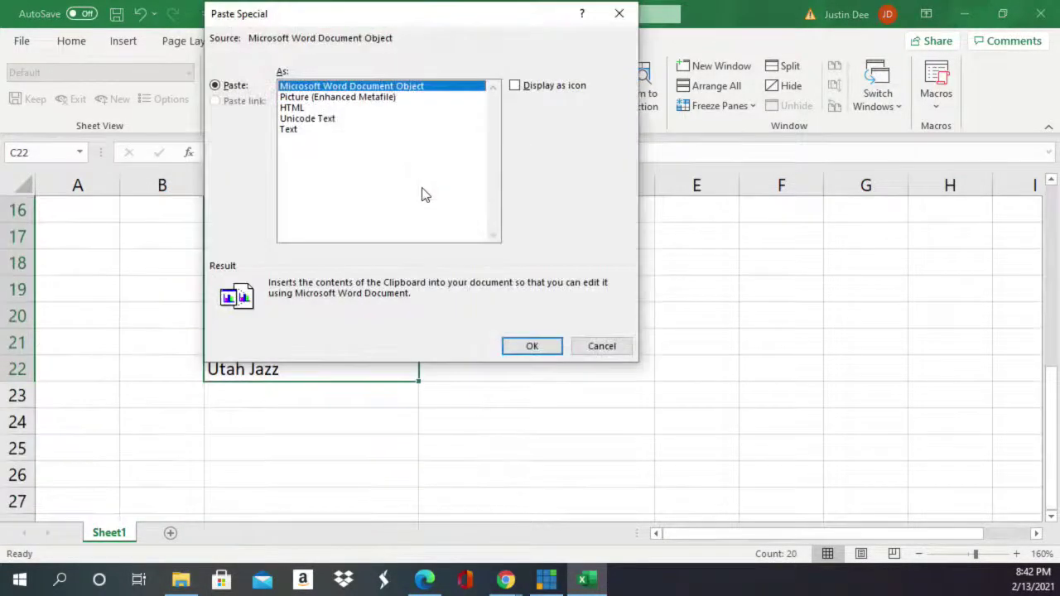
left_click(613, 347)
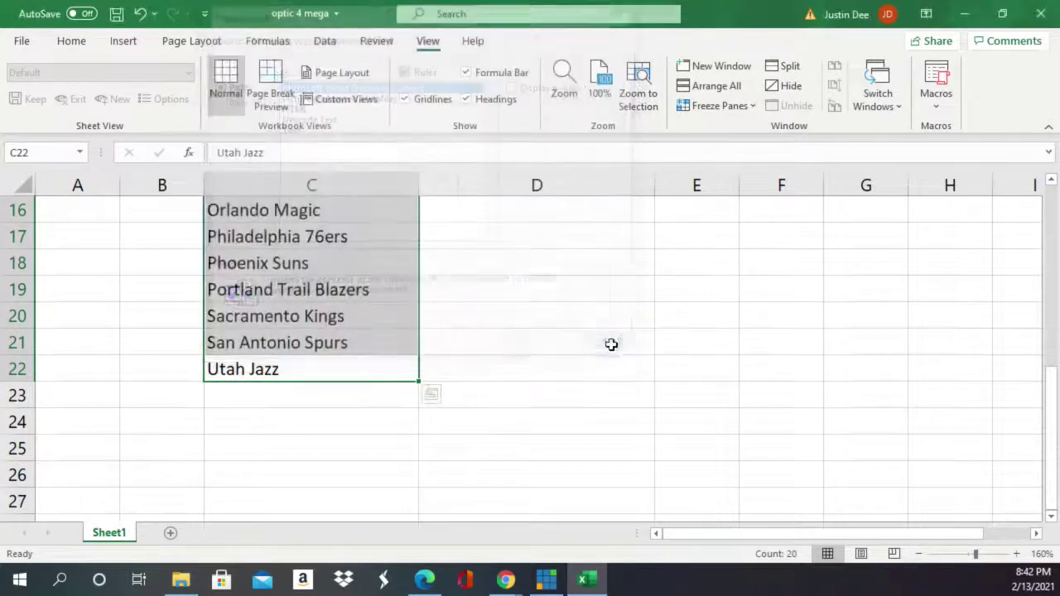
right_click(377, 290)
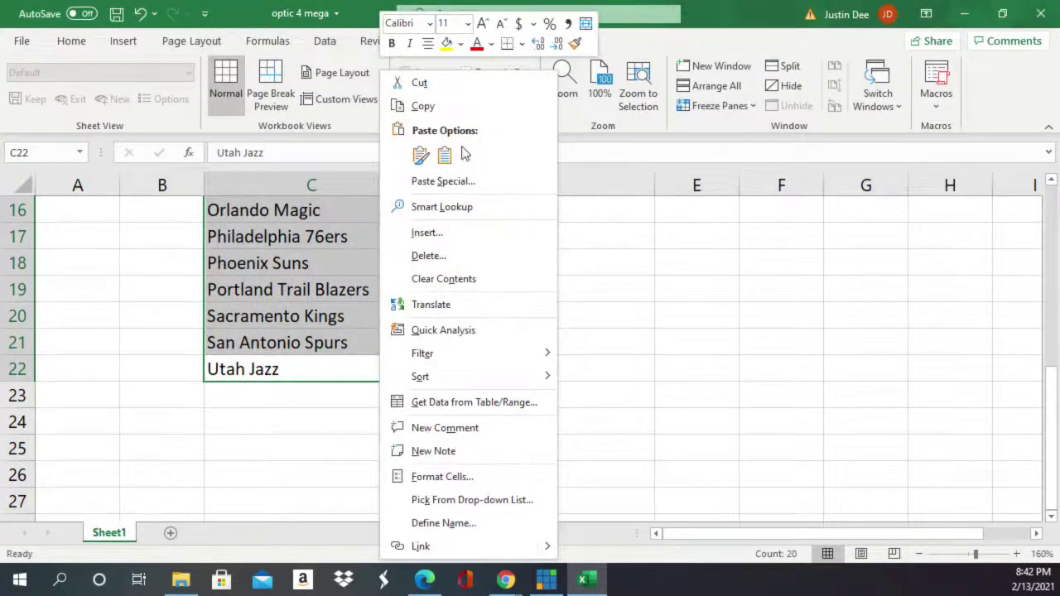
left_click(469, 116)
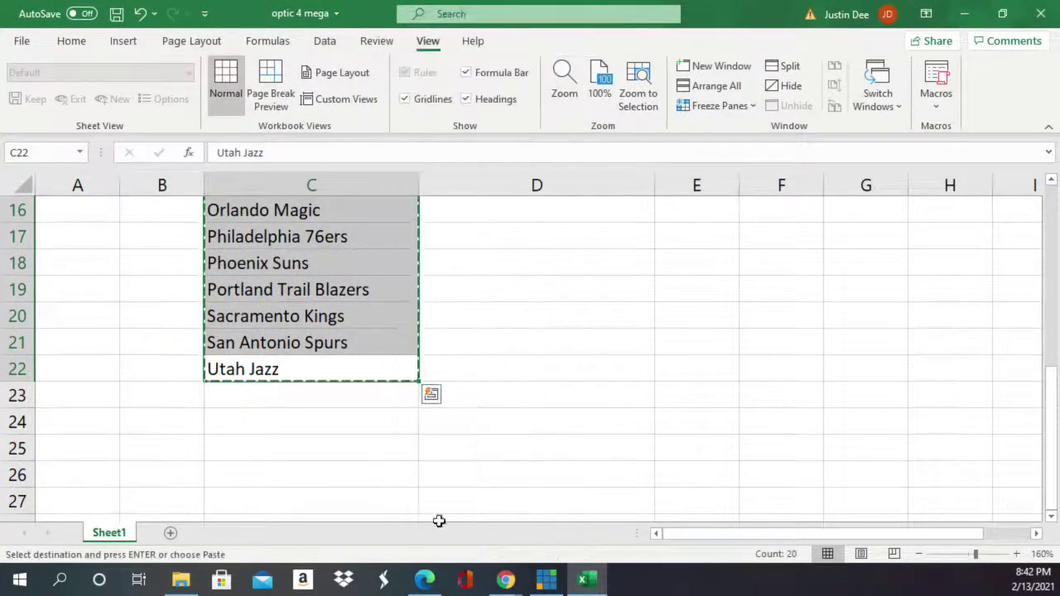
Switch to RANDOM.ORG in Edge and paste the copied team names into the List Randomizer's item list.
left_click(427, 576)
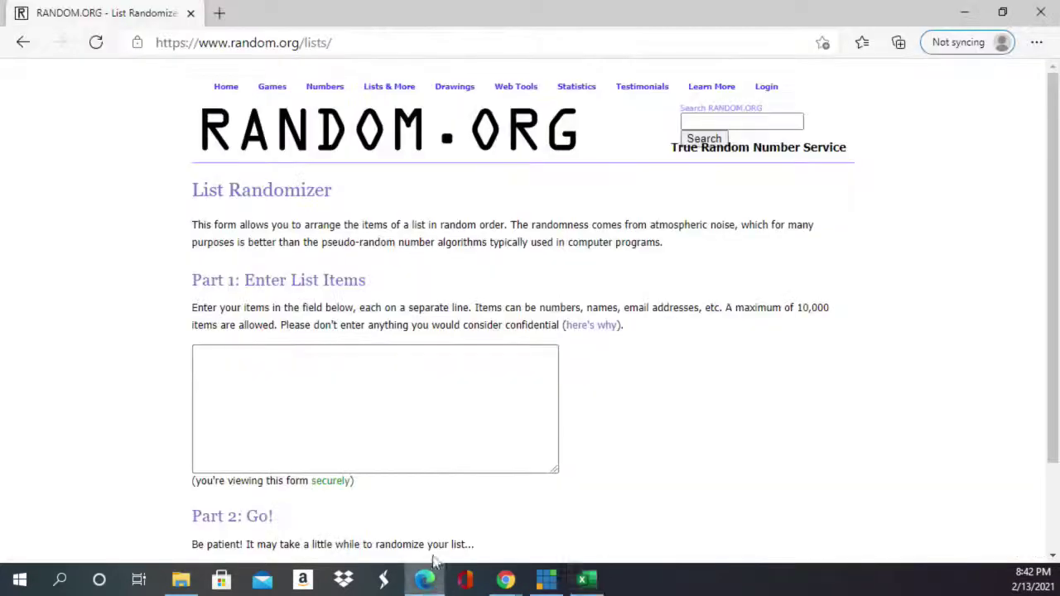
right_click(359, 363)
left_click(396, 333)
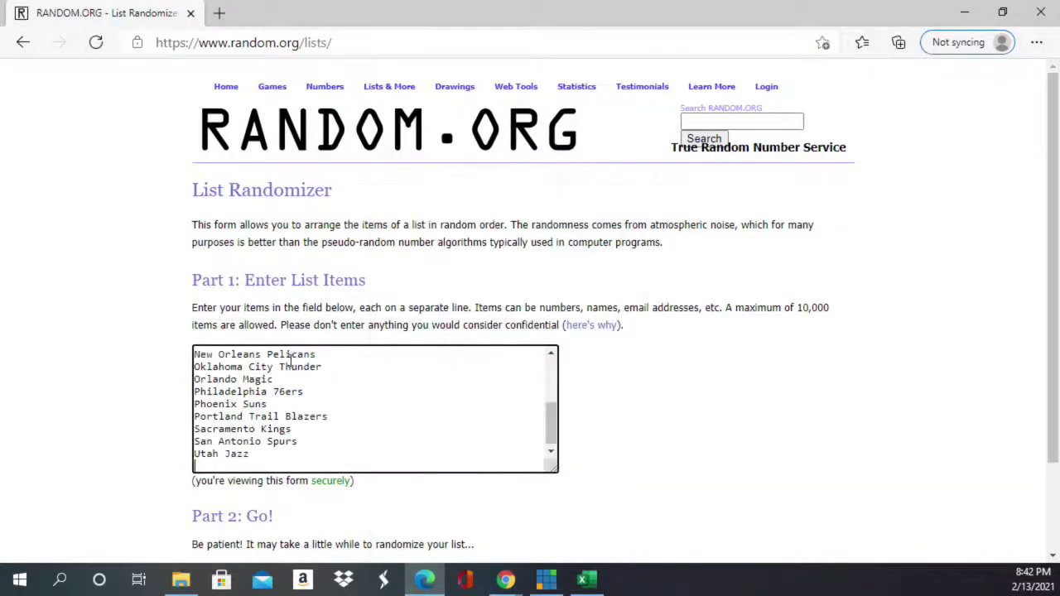
Randomize the team list seven times in total.
scroll(104, 475, "down", 1)
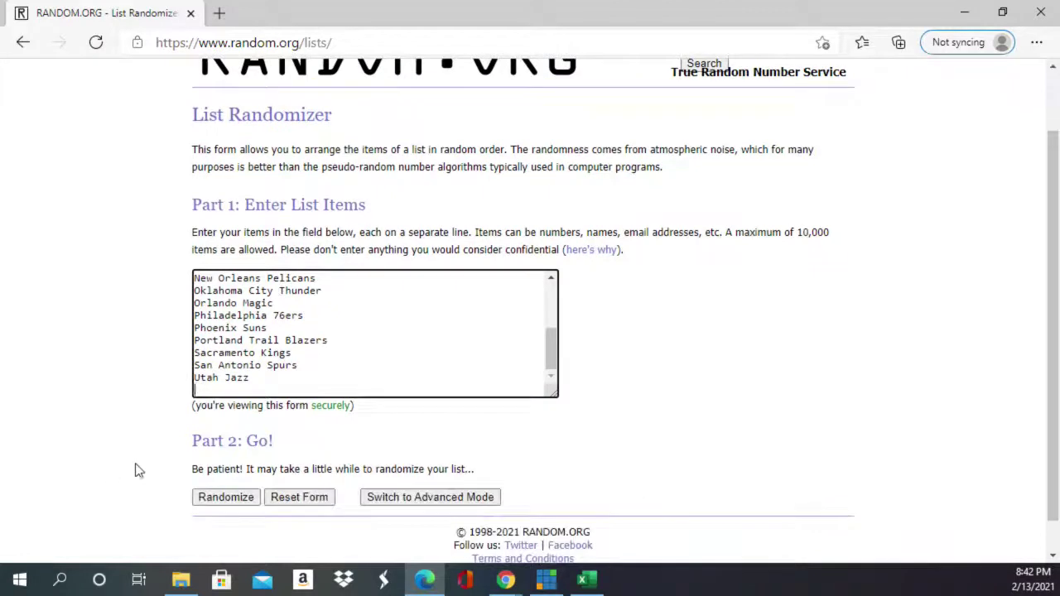
left_click(240, 499)
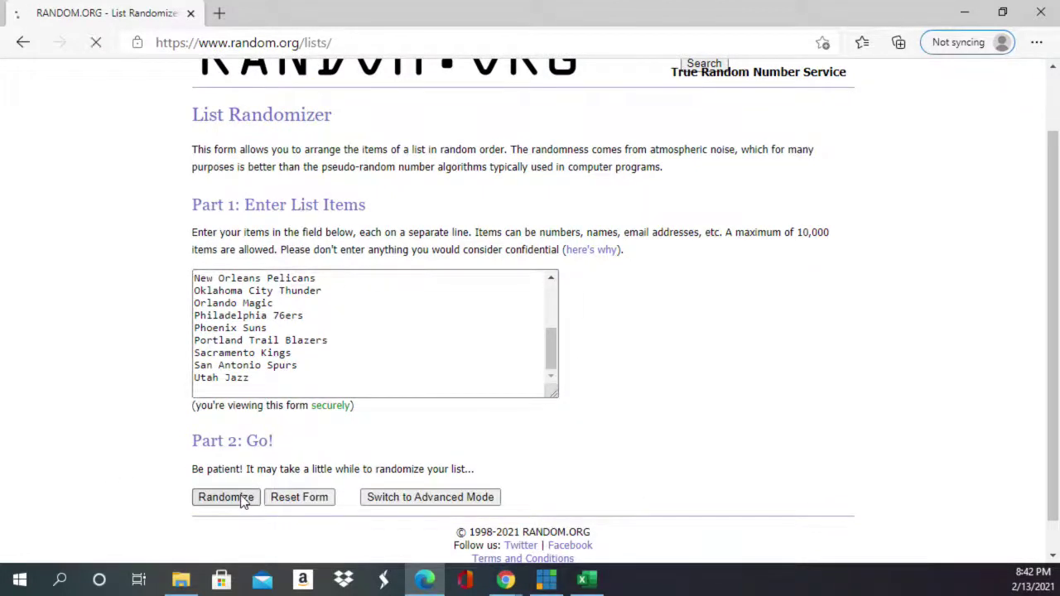
scroll(241, 494, "down", 2)
left_click(208, 460)
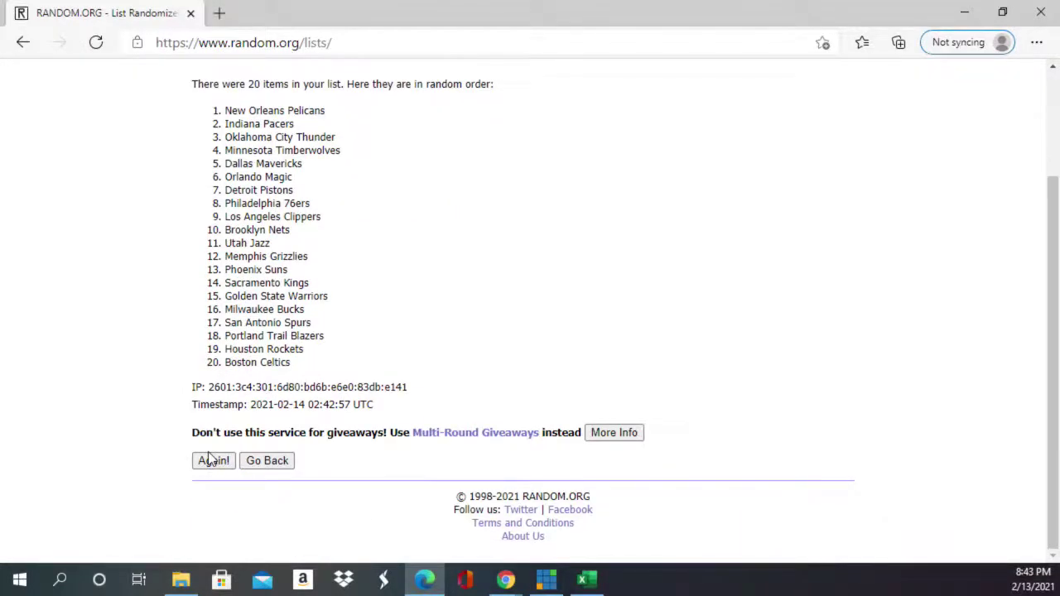
left_click(212, 460)
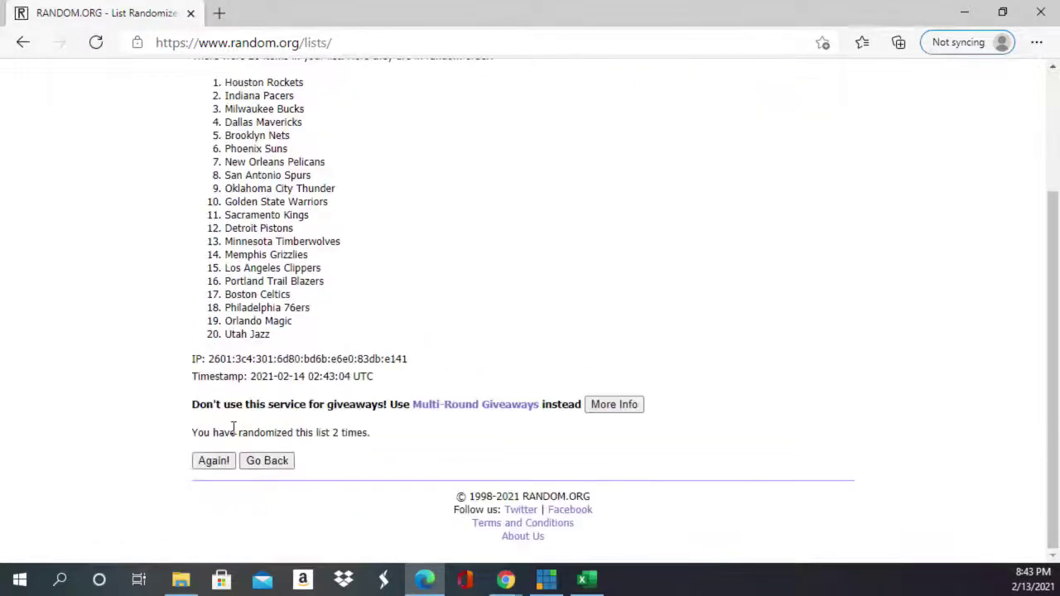
left_click(213, 460)
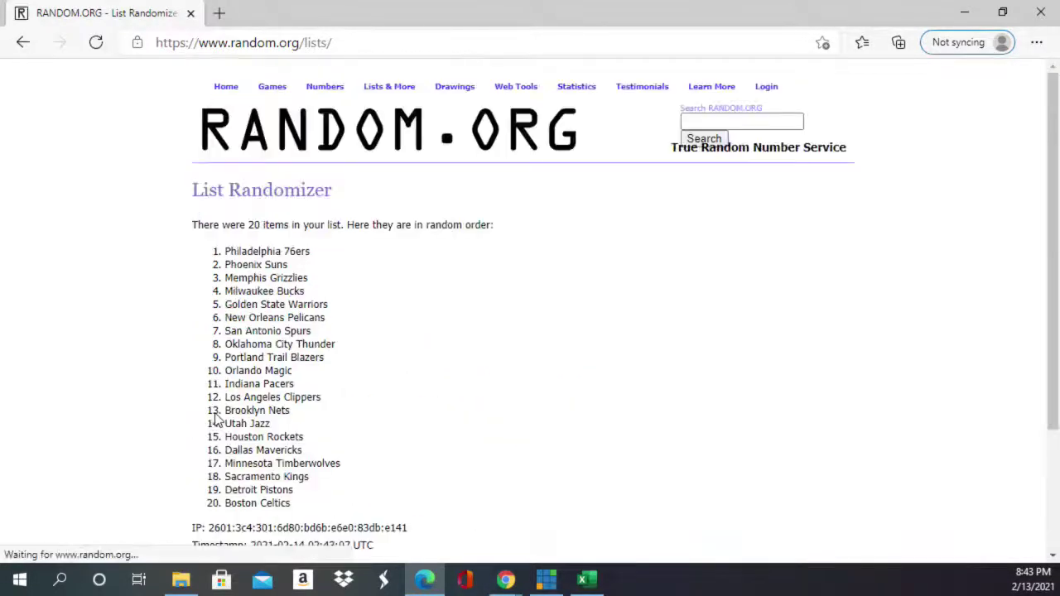
scroll(215, 420, "down", 3)
left_click(213, 460)
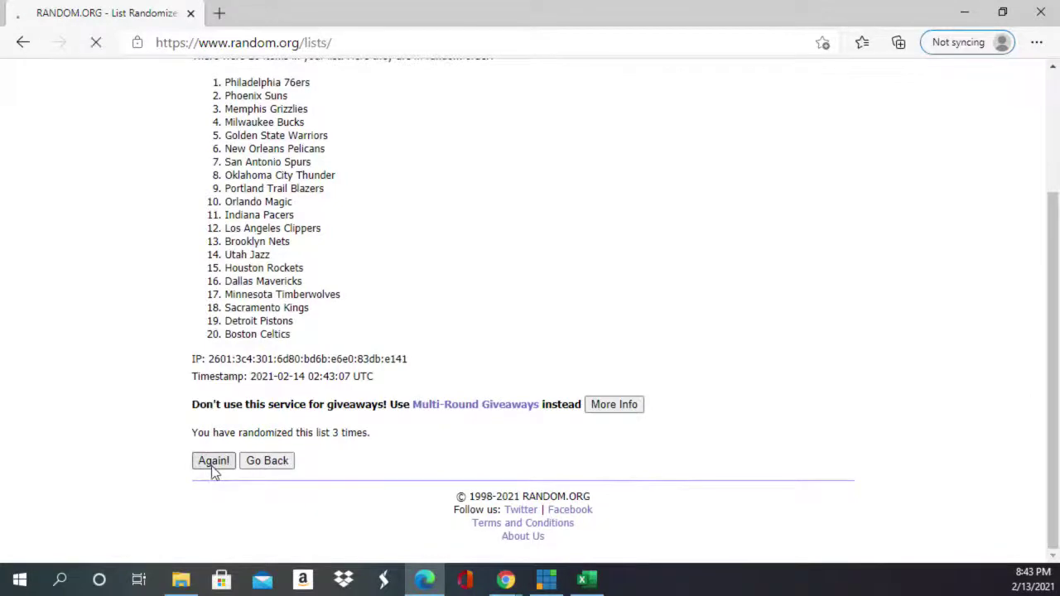
scroll(213, 439, "down", 3)
left_click(213, 460)
scroll(213, 439, "down", 3)
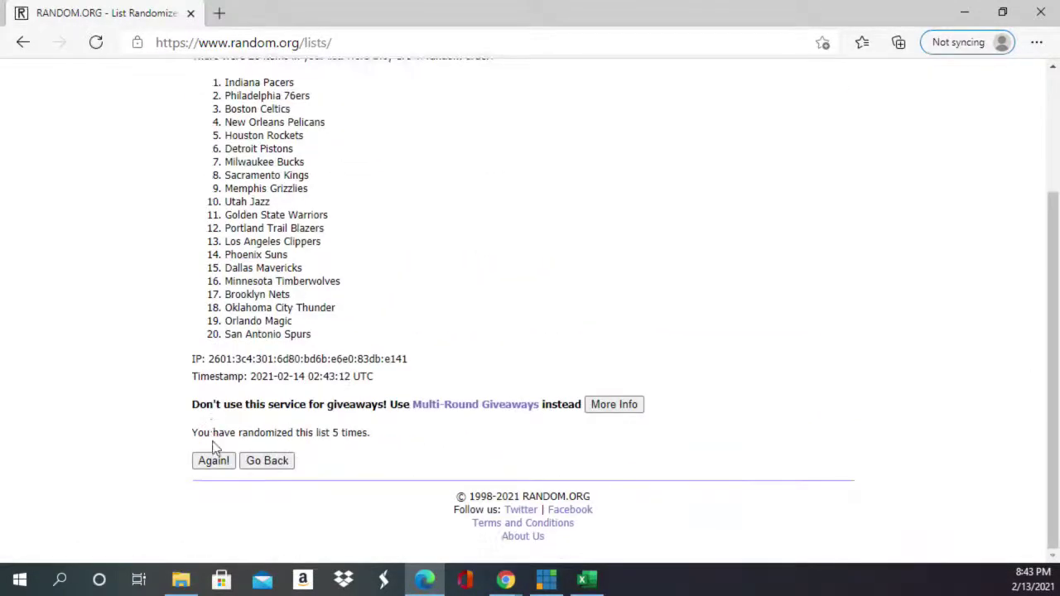
left_click(213, 460)
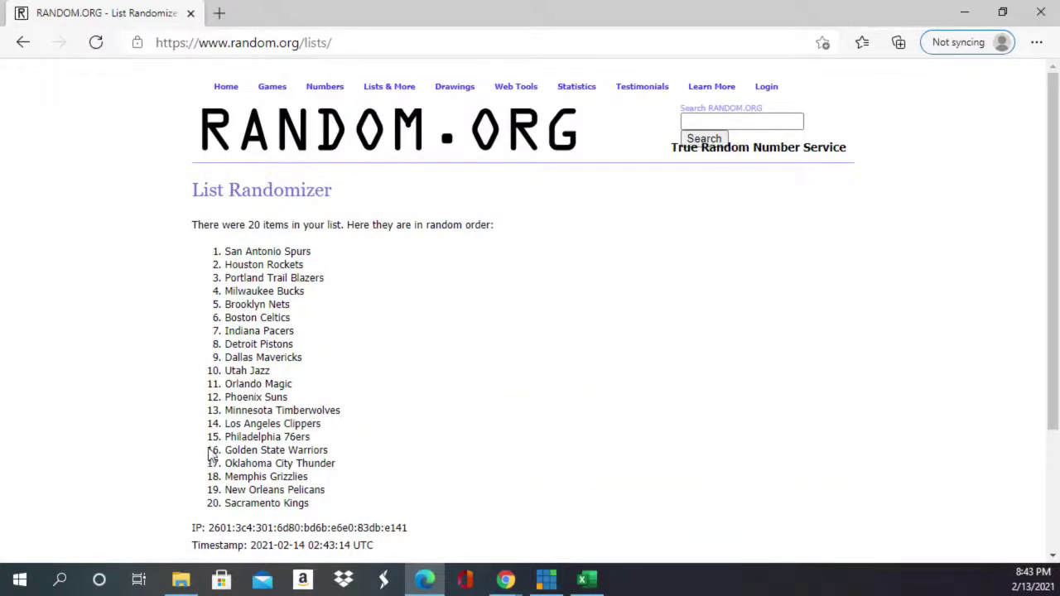
scroll(282, 356, "down", 3)
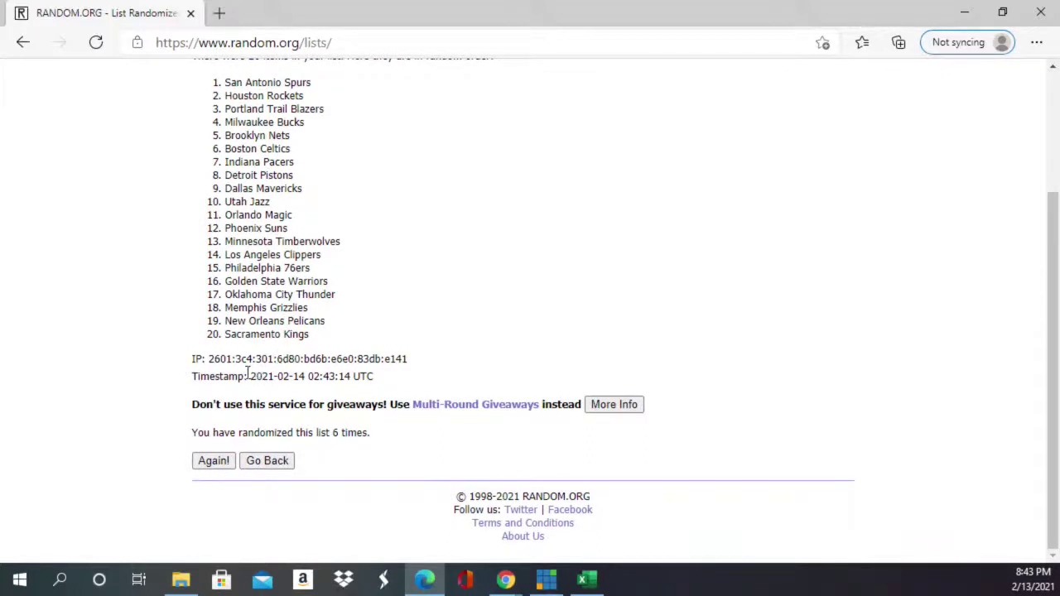
left_click(213, 461)
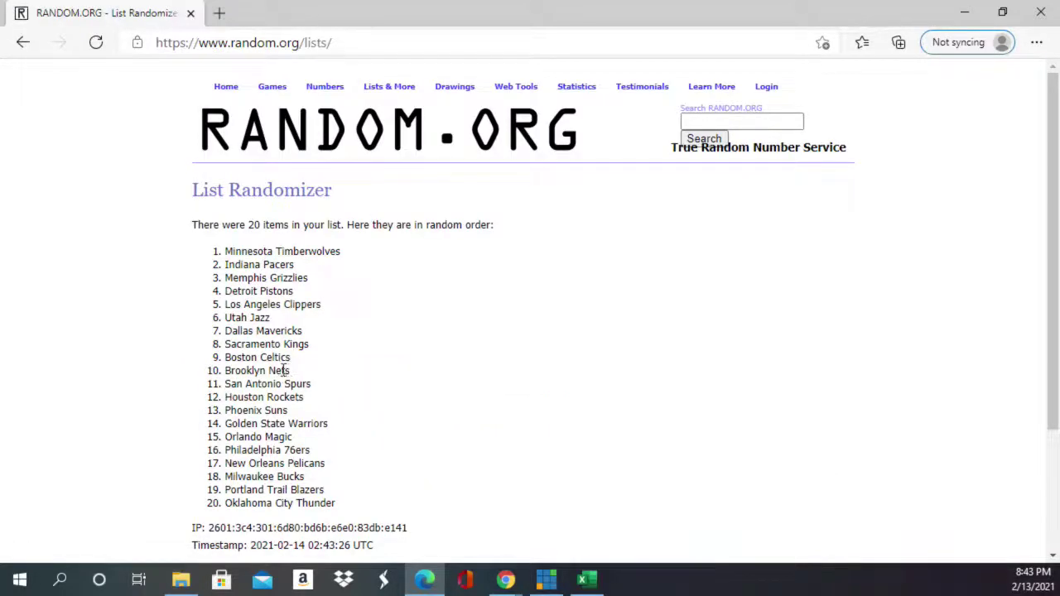
Copy the first ten teams of the randomized list, from Minnesota Timberwolves to Brooklyn Nets.
left_click_drag(283, 370, 223, 254)
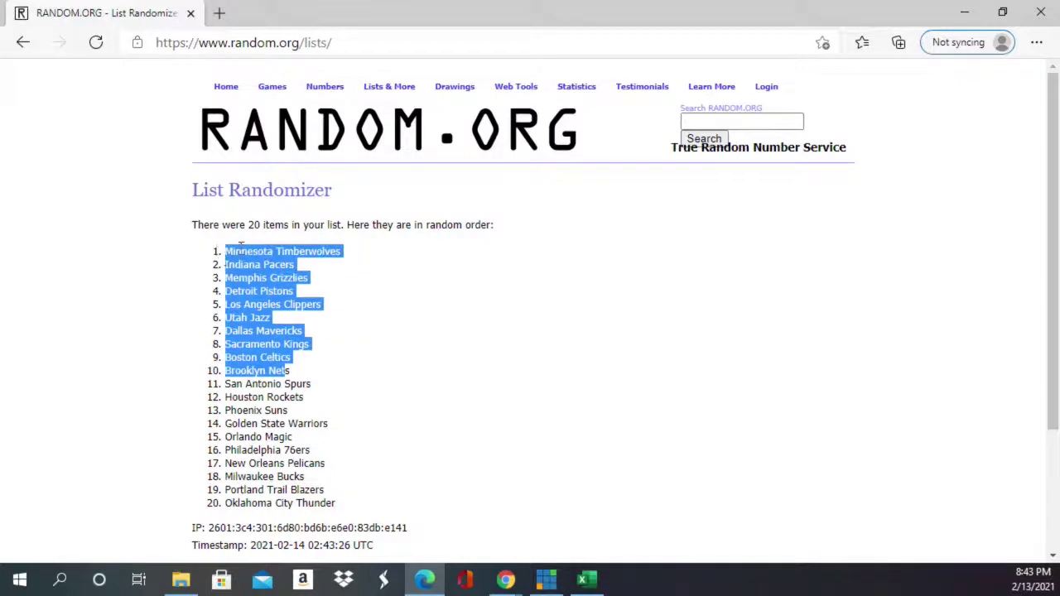
right_click(241, 249)
left_click(307, 264)
Switch back to Excel and clear the old team names from C3:C22.
left_click(587, 577)
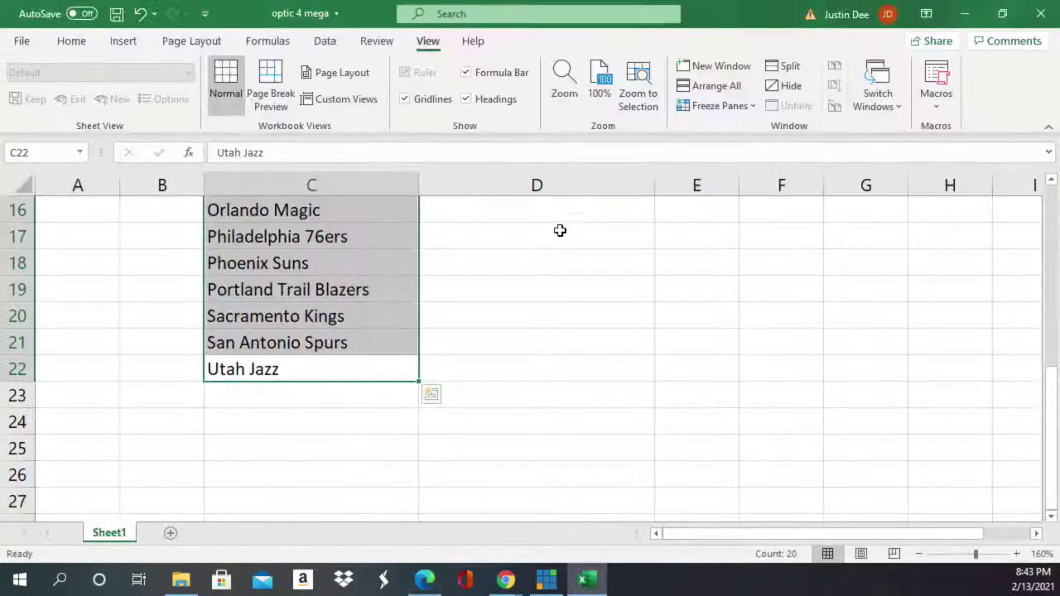
scroll(513, 257, "up", 5)
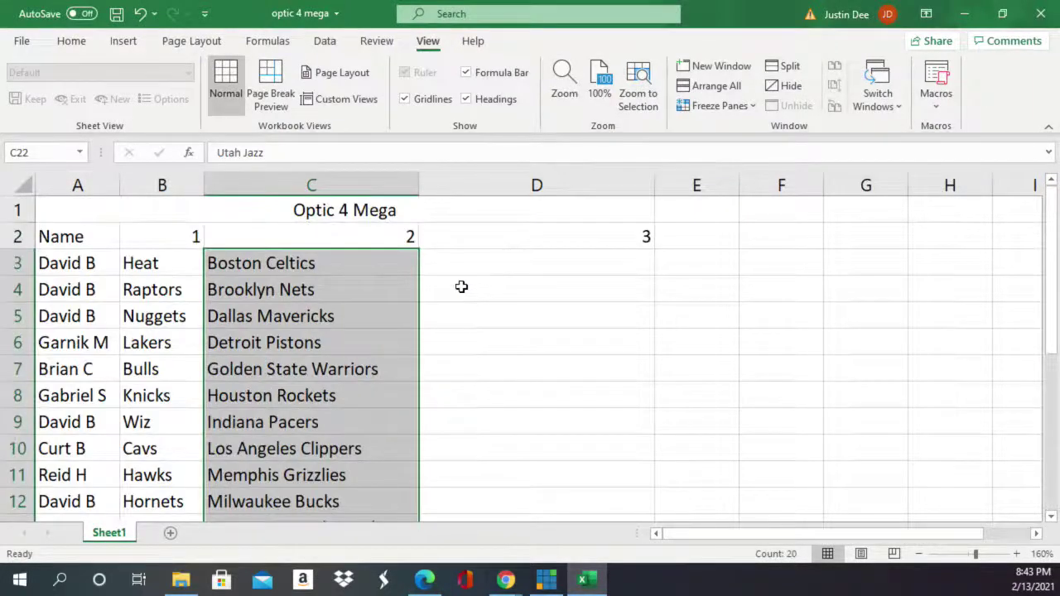
key("Delete")
scroll(353, 286, "down", 2)
scroll(368, 302, "up", 5)
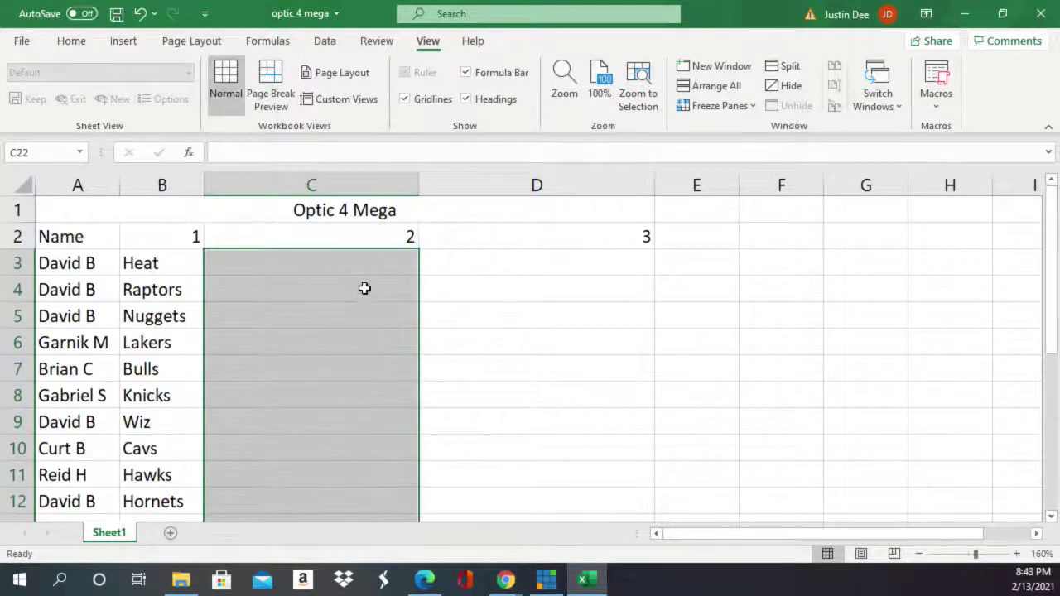
Paste the copied ten teams as plain text into column C, starting at C3.
left_click(362, 262)
right_click(363, 262)
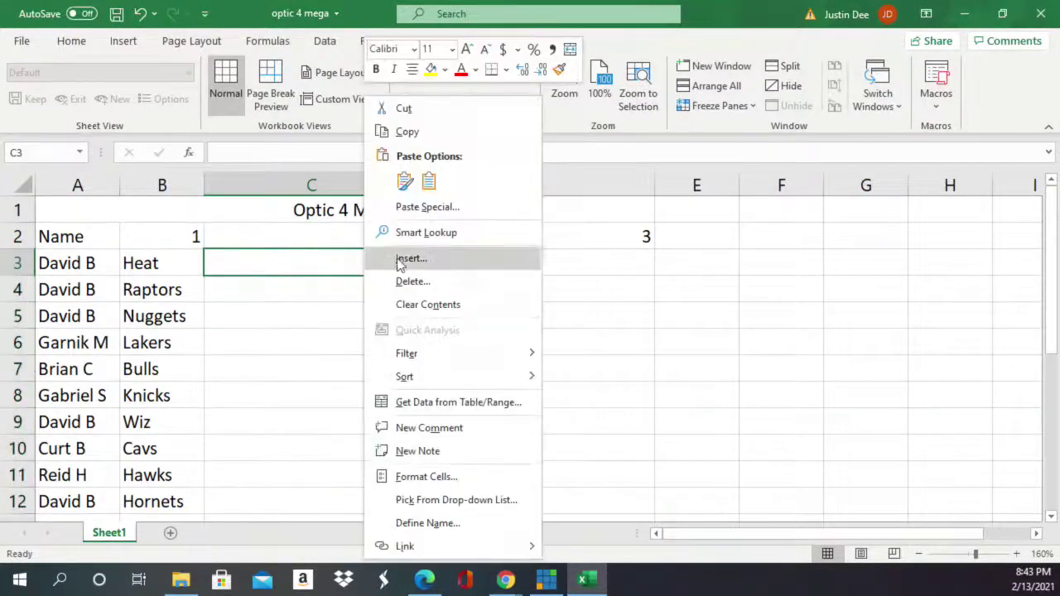
left_click(427, 209)
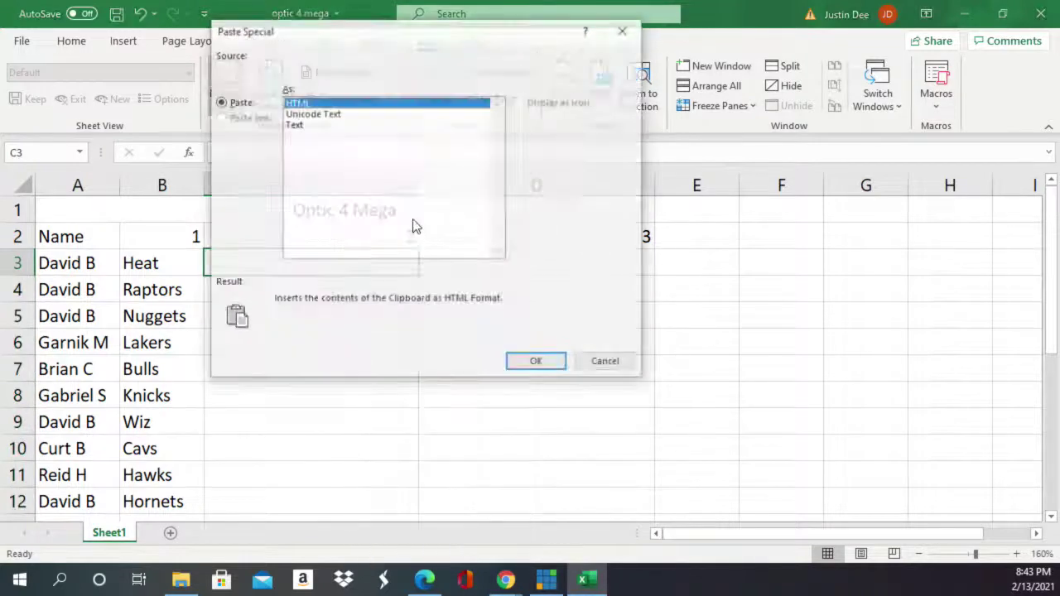
left_click(308, 126)
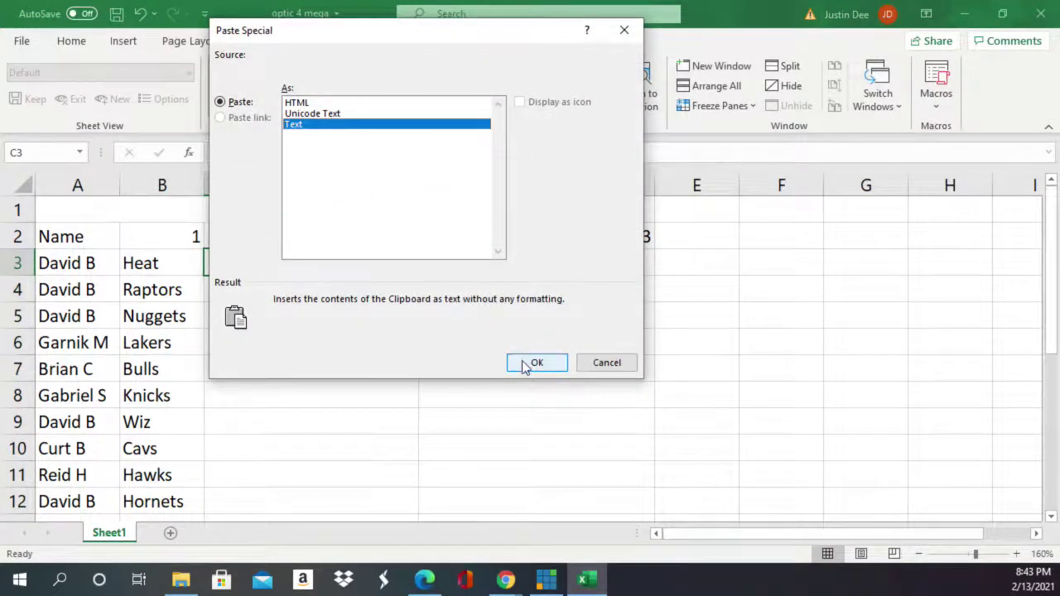
left_click(524, 365)
scroll(427, 418, "down", 6)
scroll(427, 419, "down", 1)
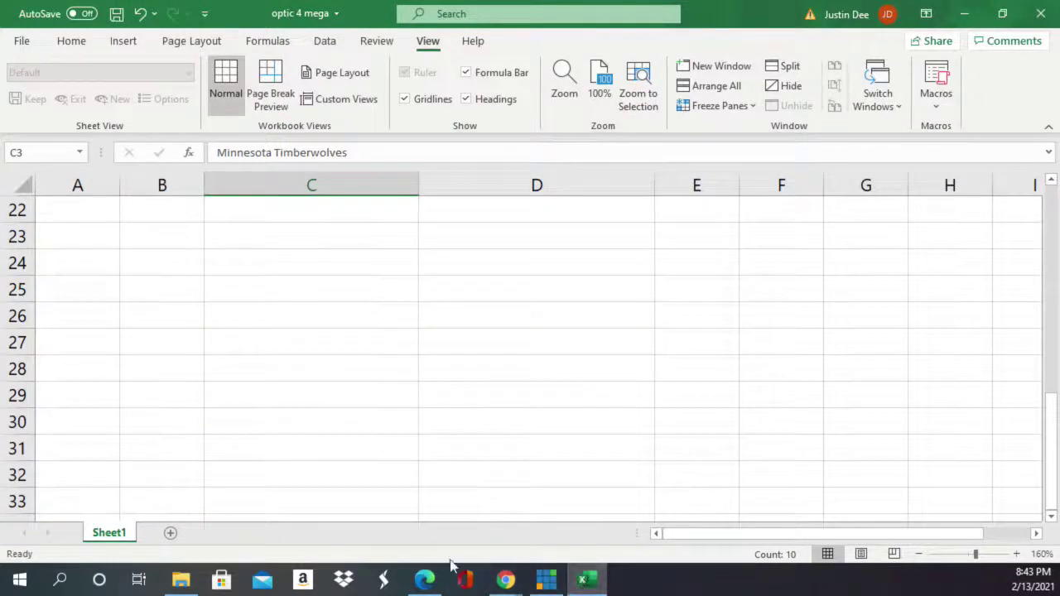
Switch to RANDOM.ORG in Edge and copy teams 11 to 20, from San Antonio Spurs to Oklahoma City Thunder.
left_click(424, 580)
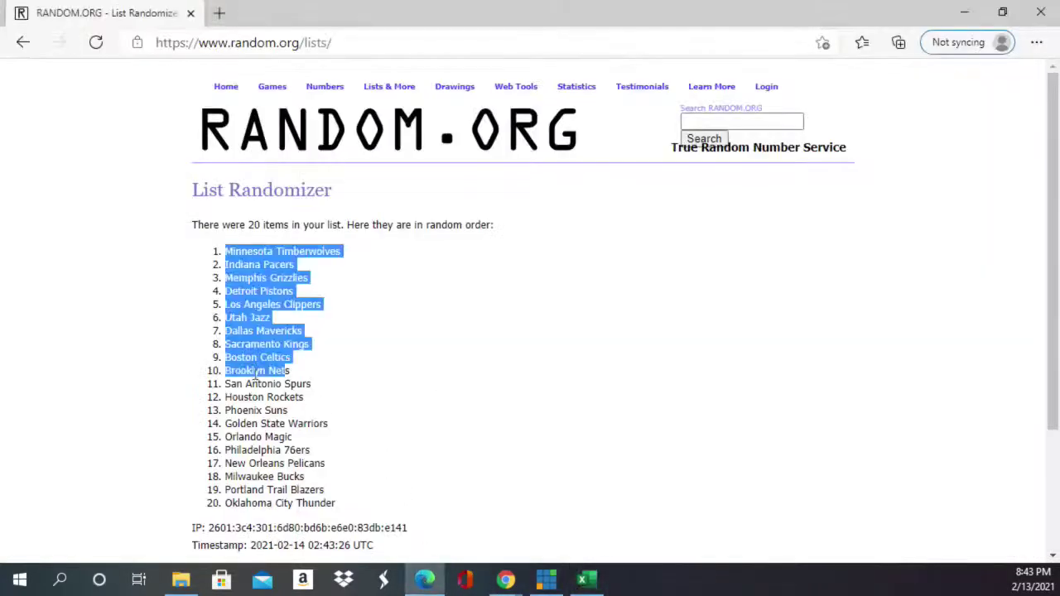
left_click_drag(224, 384, 343, 505)
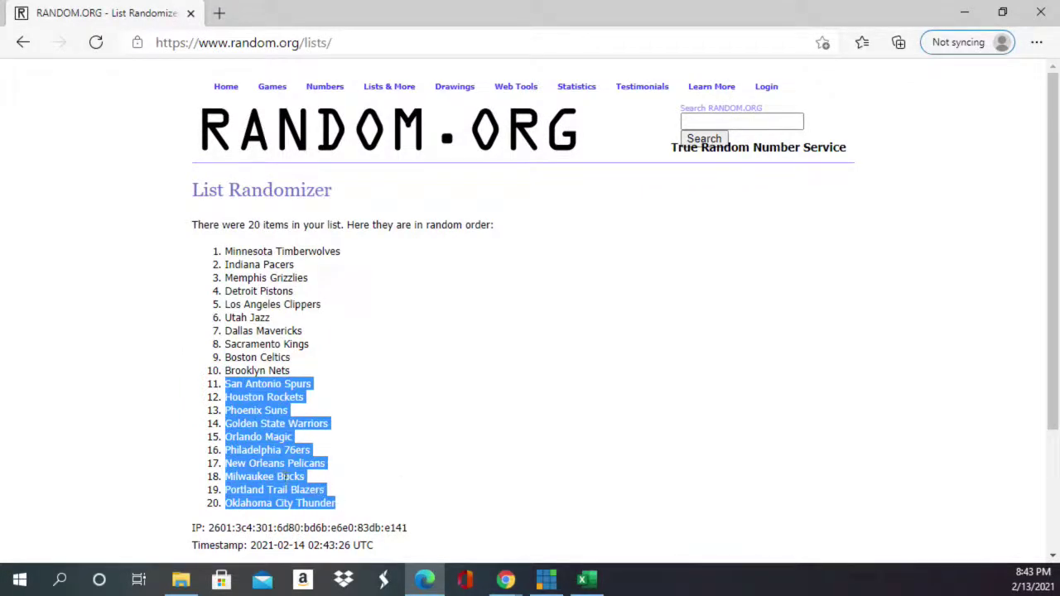
right_click(284, 478)
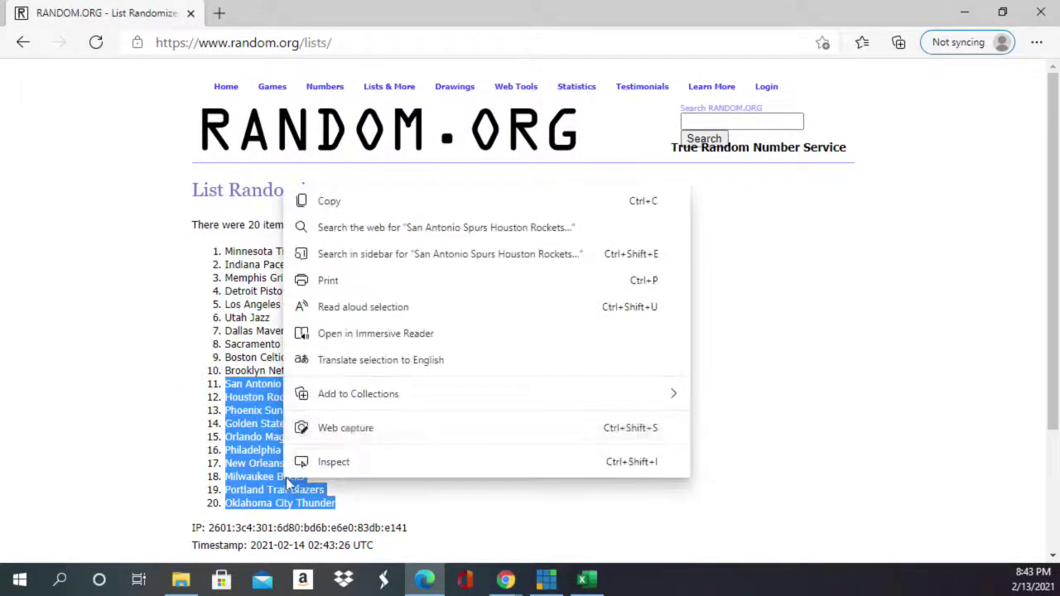
left_click(393, 213)
Return to Excel and paste the second ten teams as plain text into column D, starting at D3.
left_click(584, 580)
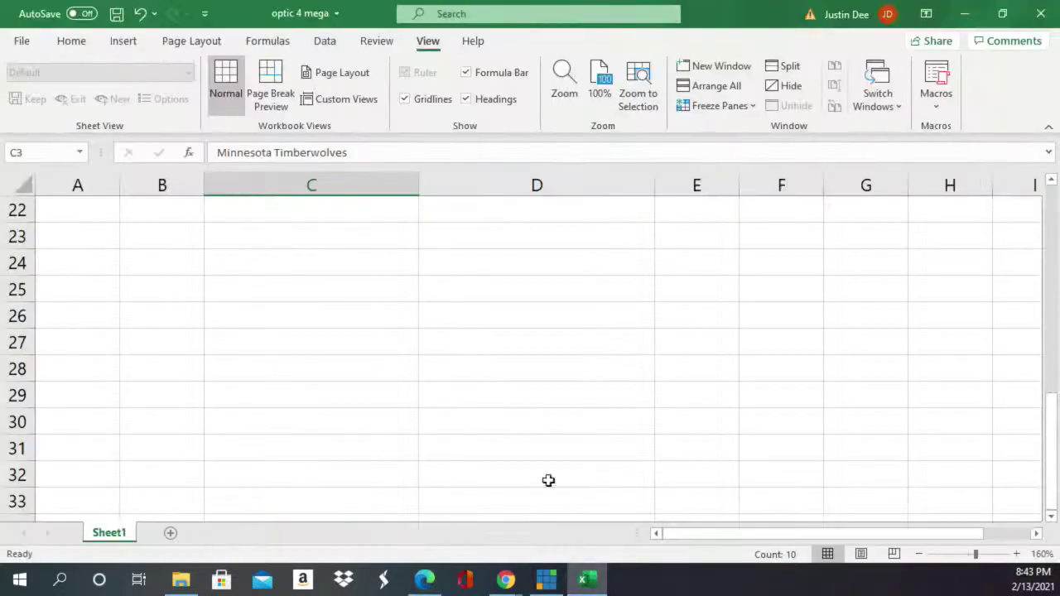
scroll(464, 273, "up", 7)
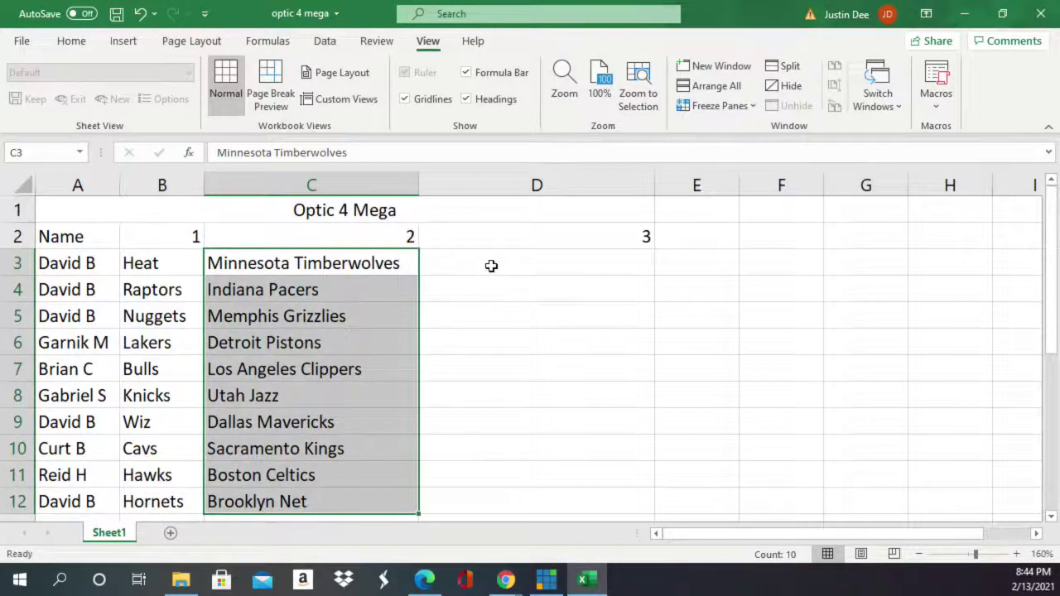
left_click(491, 265)
right_click(492, 266)
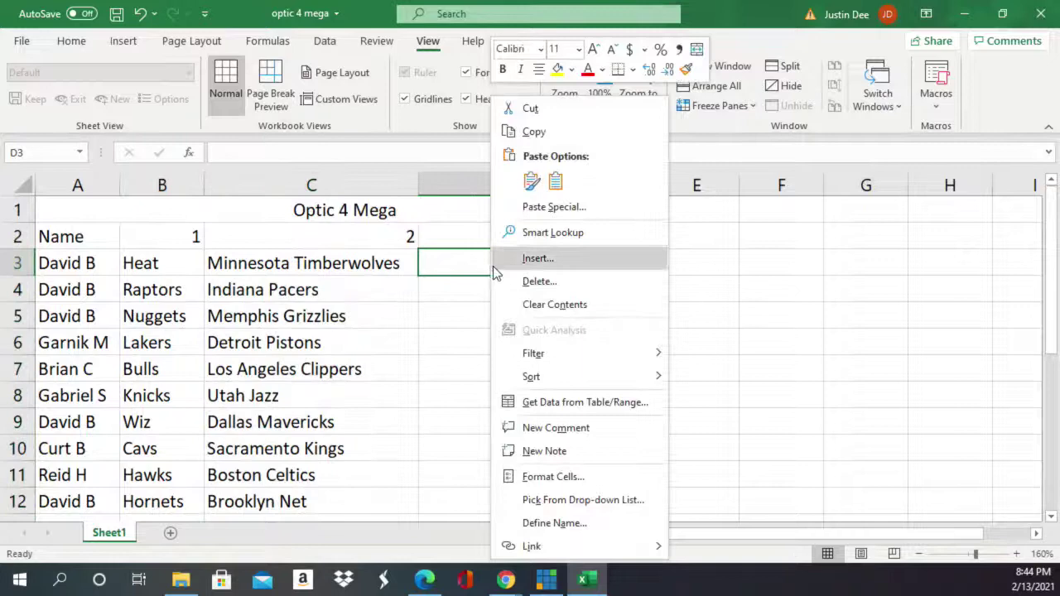
left_click(564, 211)
left_click(457, 125)
left_click(661, 365)
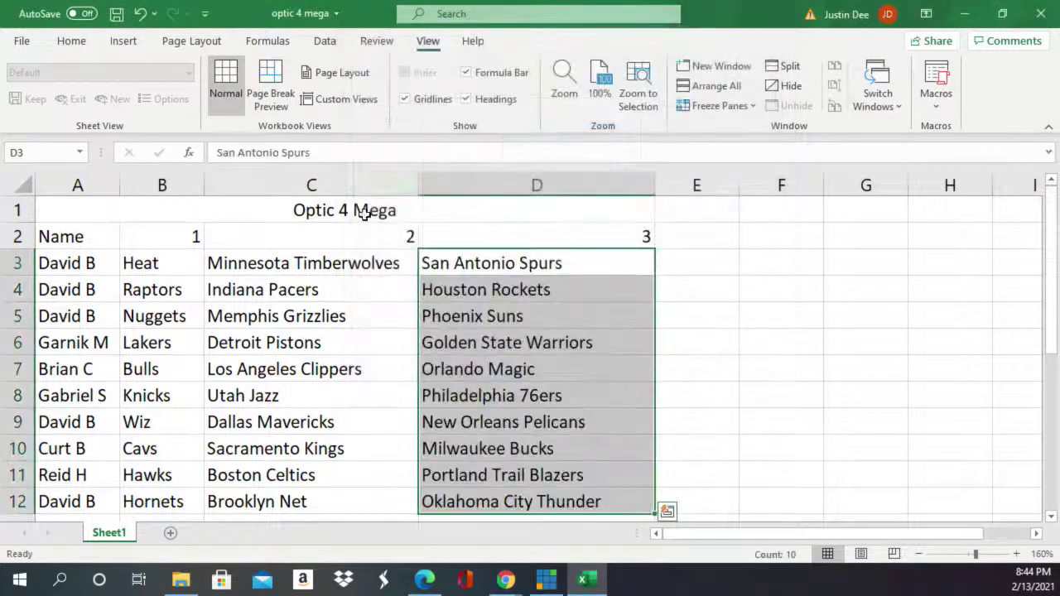
Preview the Optic 4 Mega sheet's printout, return to the sheet and change its page orientation to landscape.
left_click(21, 40)
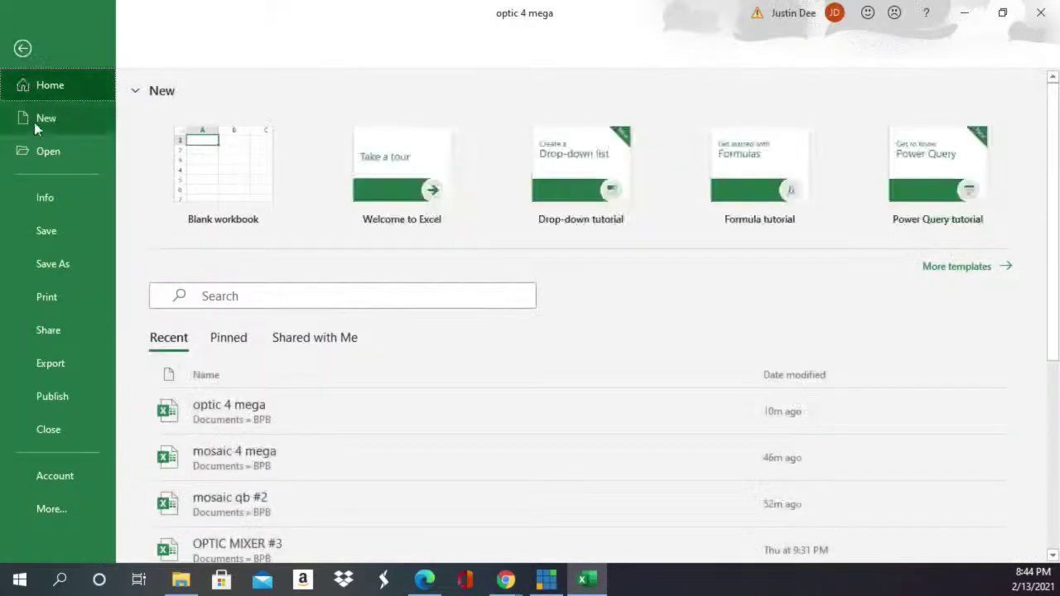
left_click(54, 295)
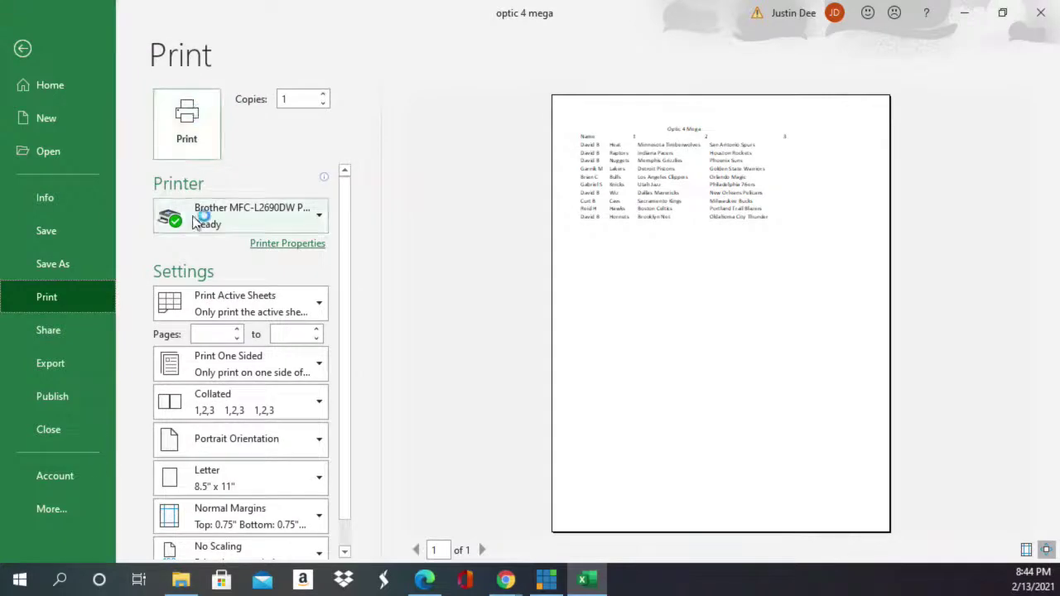
left_click(22, 52)
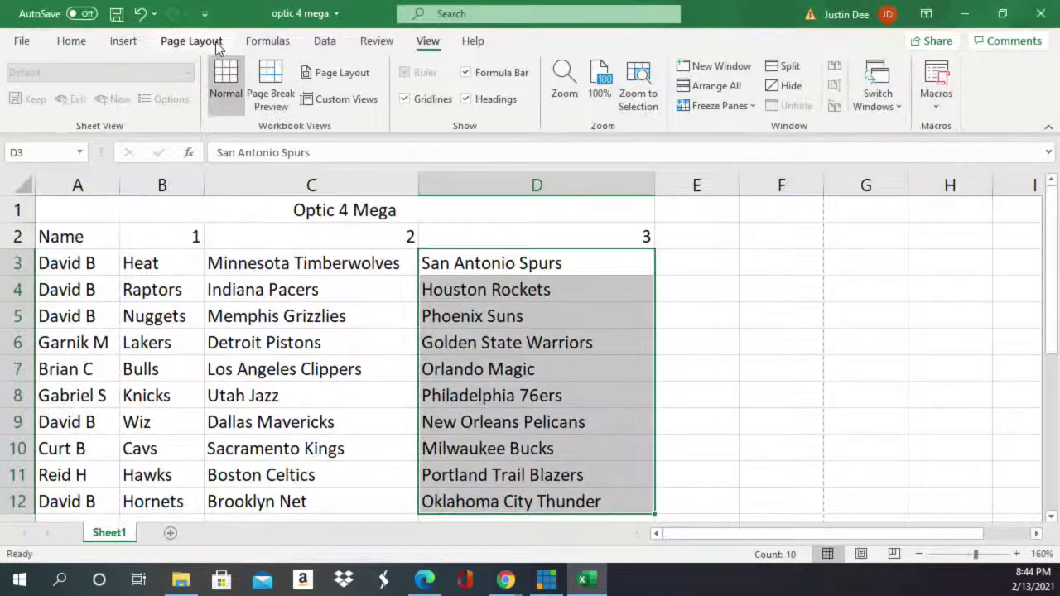
left_click(217, 47)
left_click(184, 87)
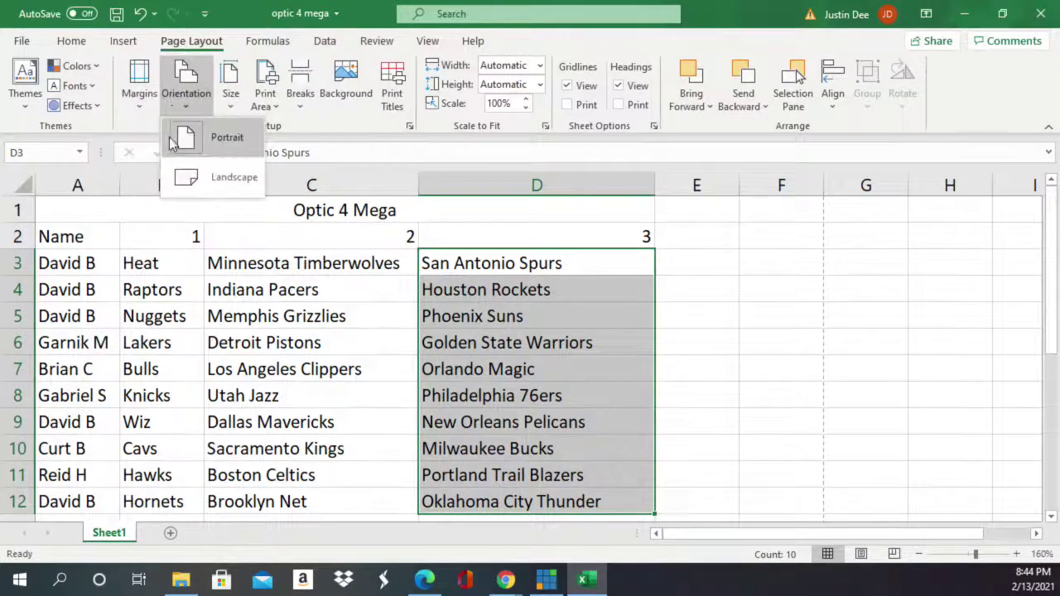
left_click(199, 176)
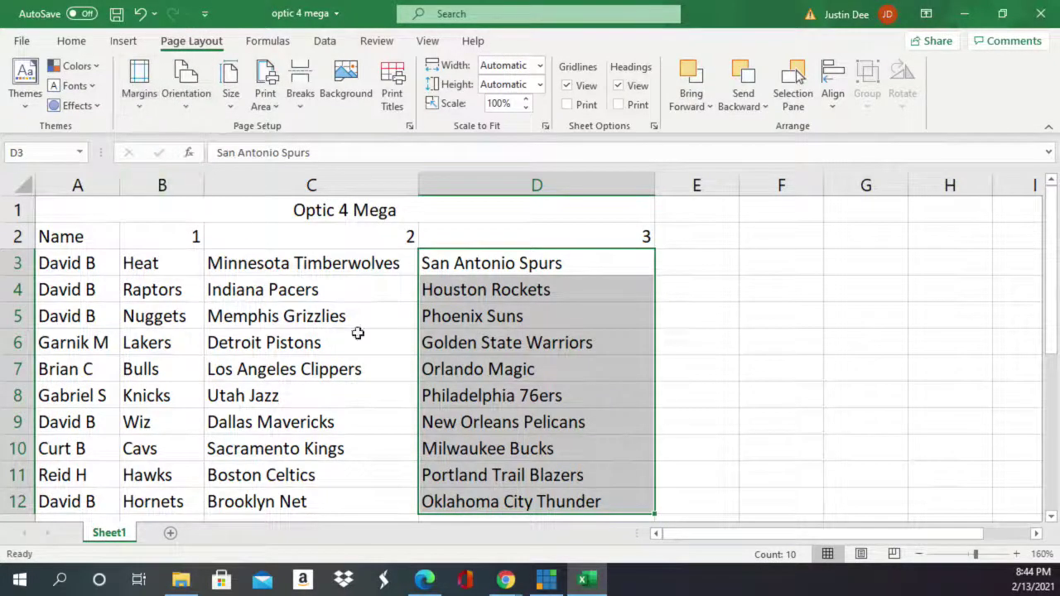
Print the active Optic 4 Mega sheet and move the selection to the empty cell G3.
left_click(18, 40)
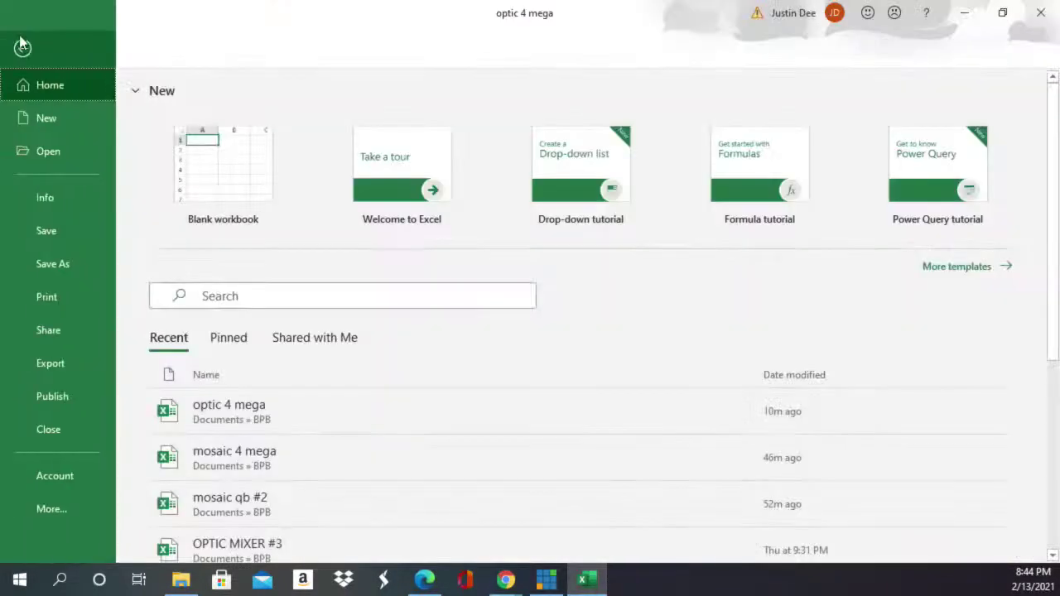
left_click(81, 298)
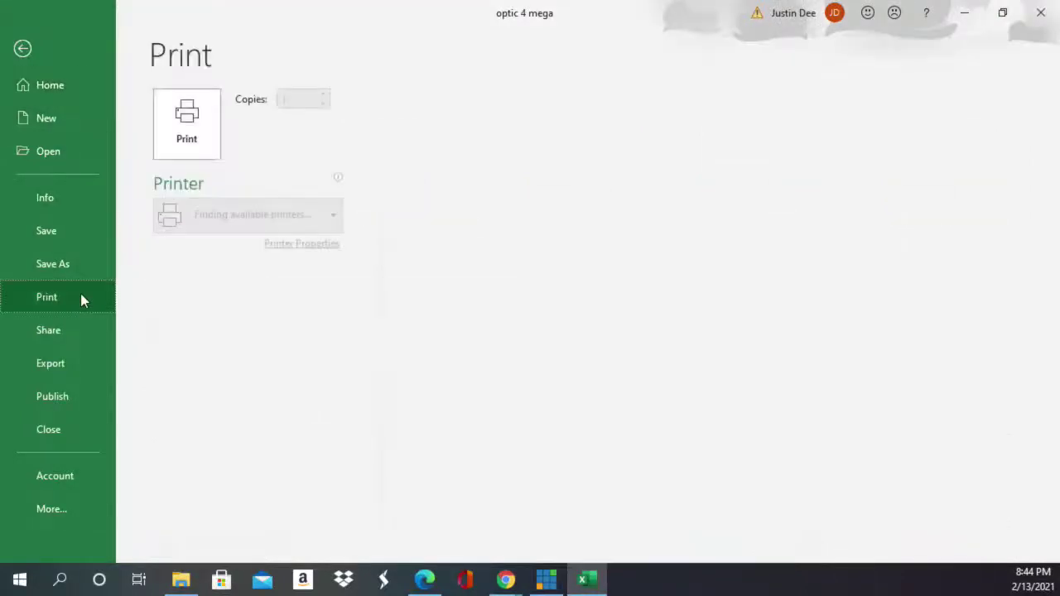
left_click(202, 118)
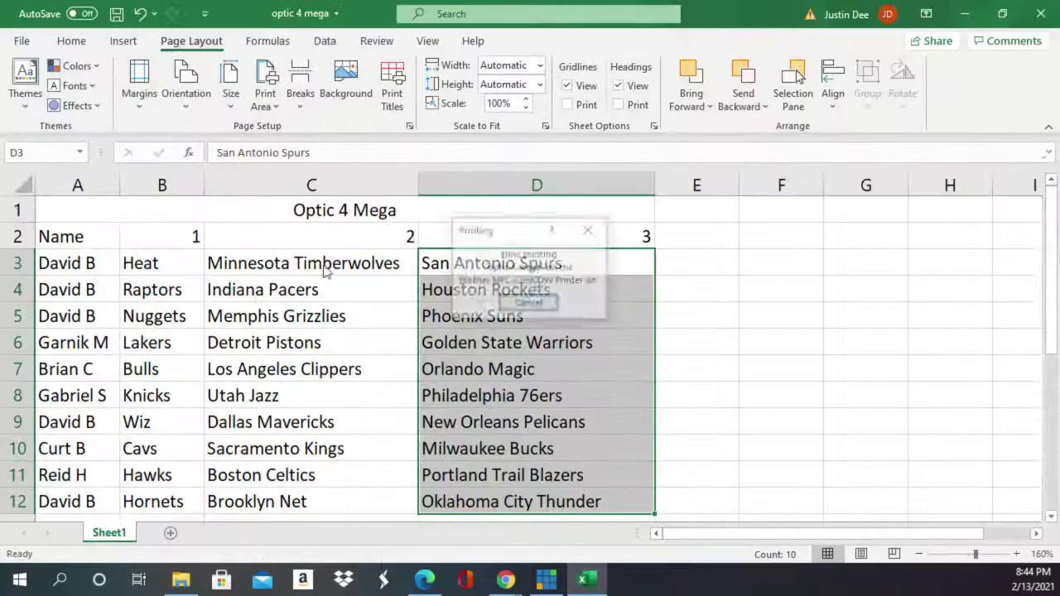
left_click_drag(1056, 207, 1054, 211)
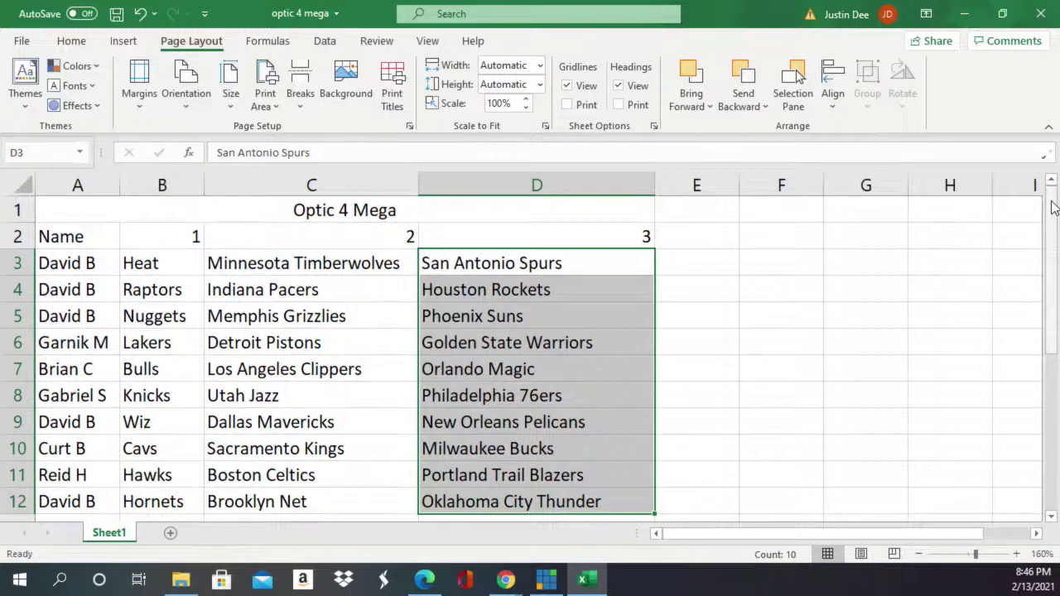
left_click(870, 268)
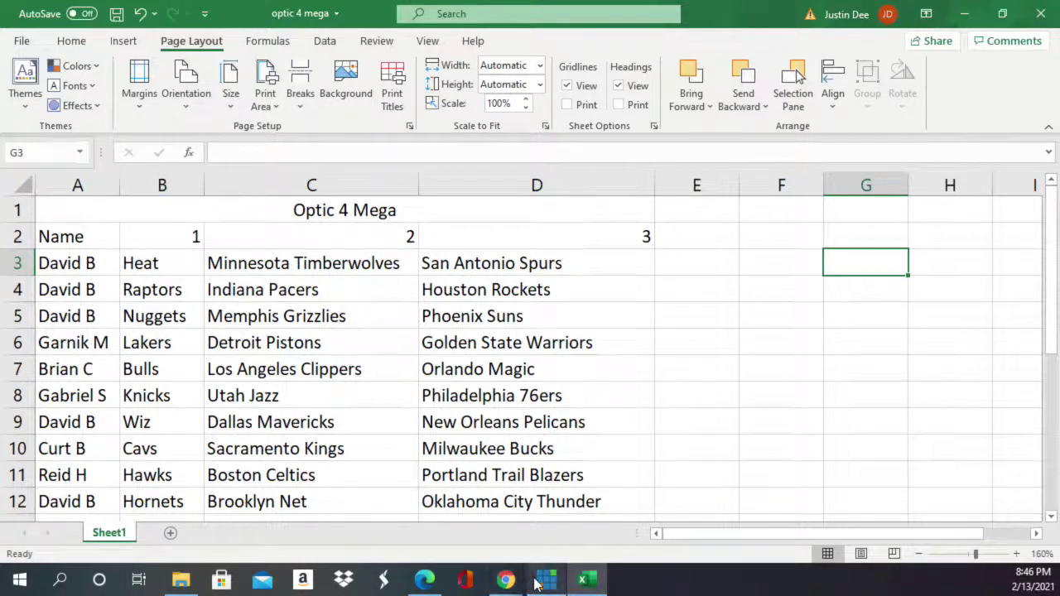
Switch to Chrome and look through the Group Breaks and Personal Breaks listings on bigpoppabreaks.com.
mouse_move(507, 585)
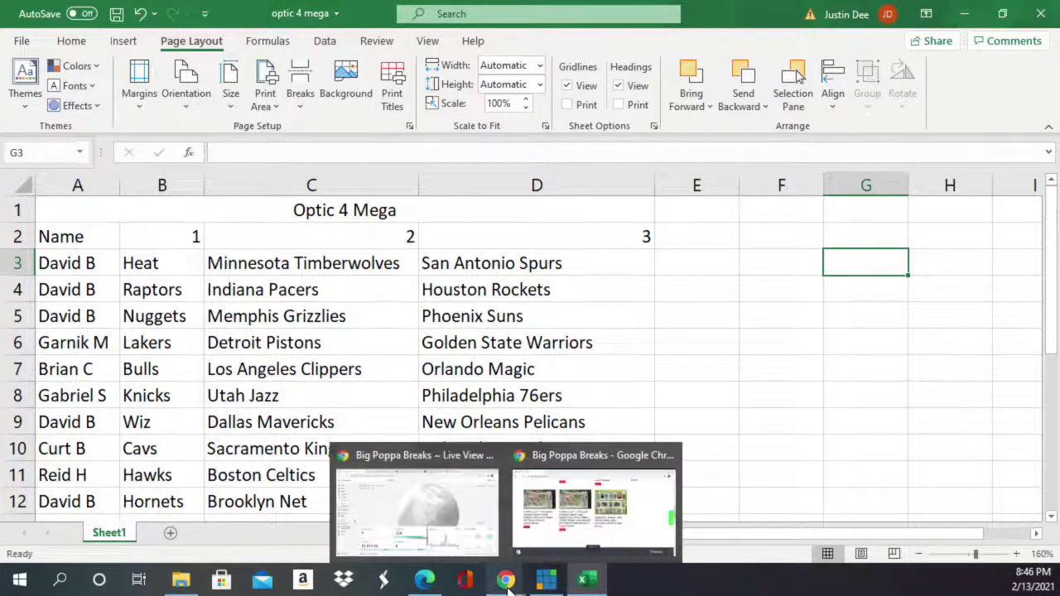
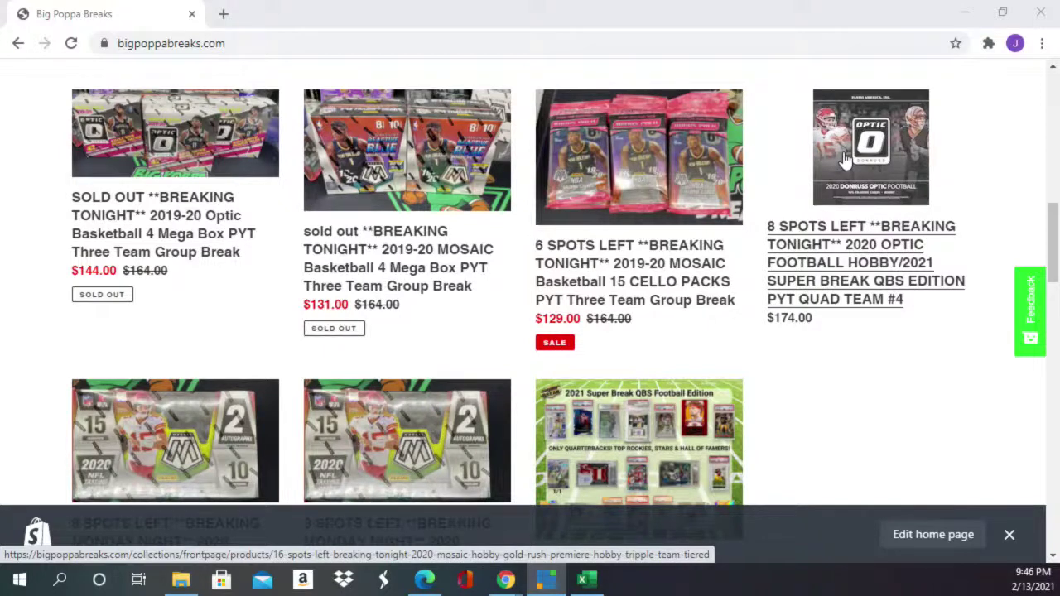
scroll(845, 159, "down", 2)
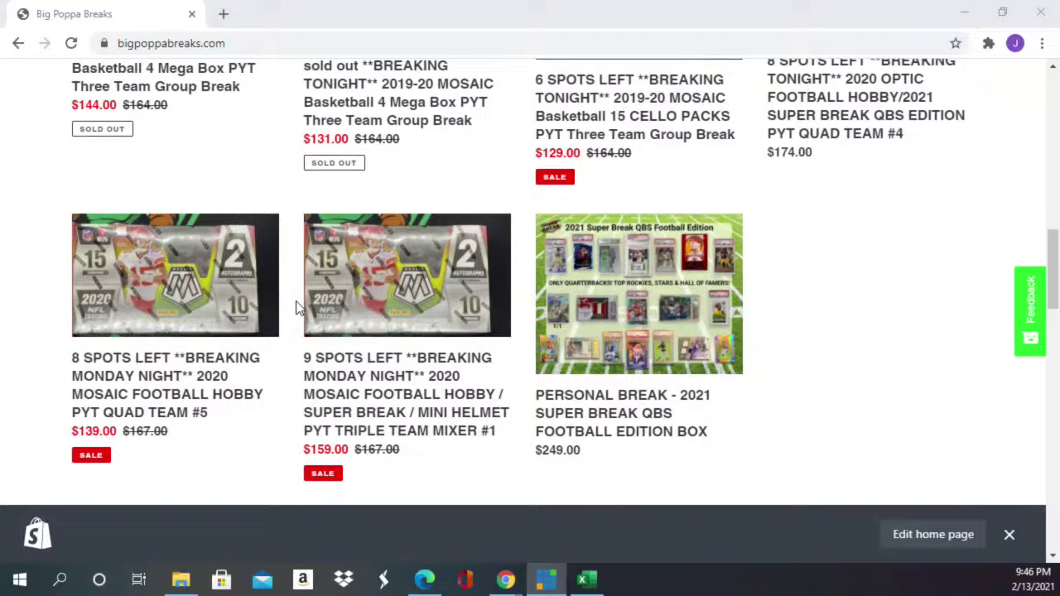
scroll(310, 257, "down", 5)
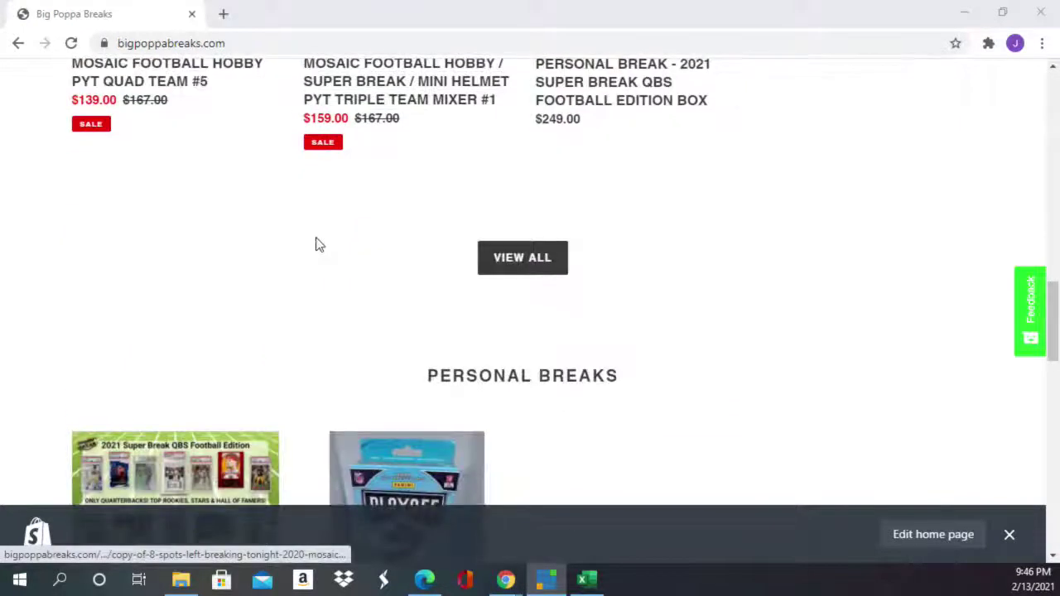
scroll(316, 243, "down", 5)
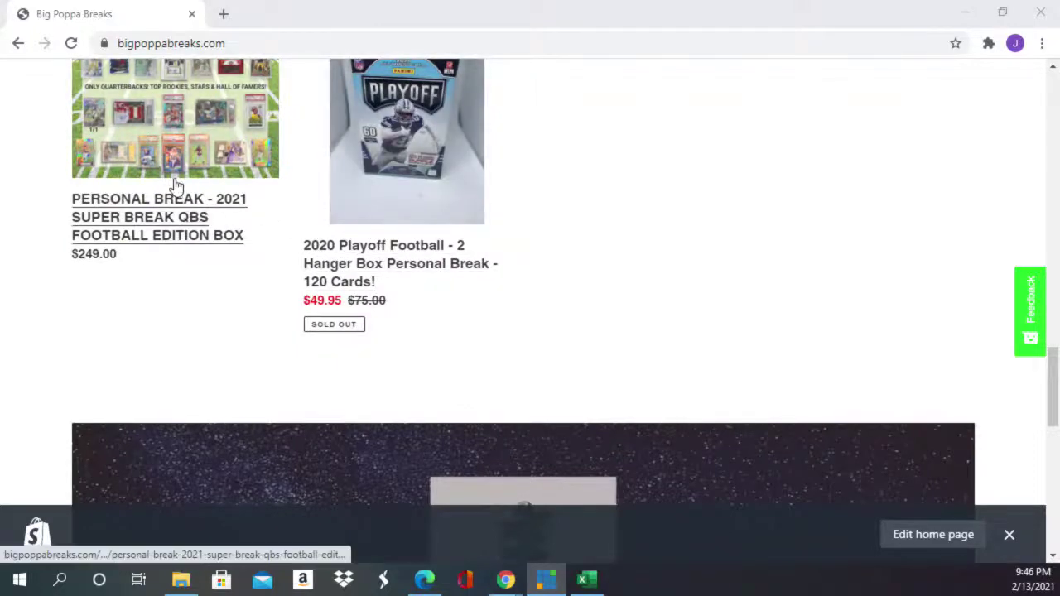
scroll(174, 183, "up", 1)
scroll(174, 183, "up", 9)
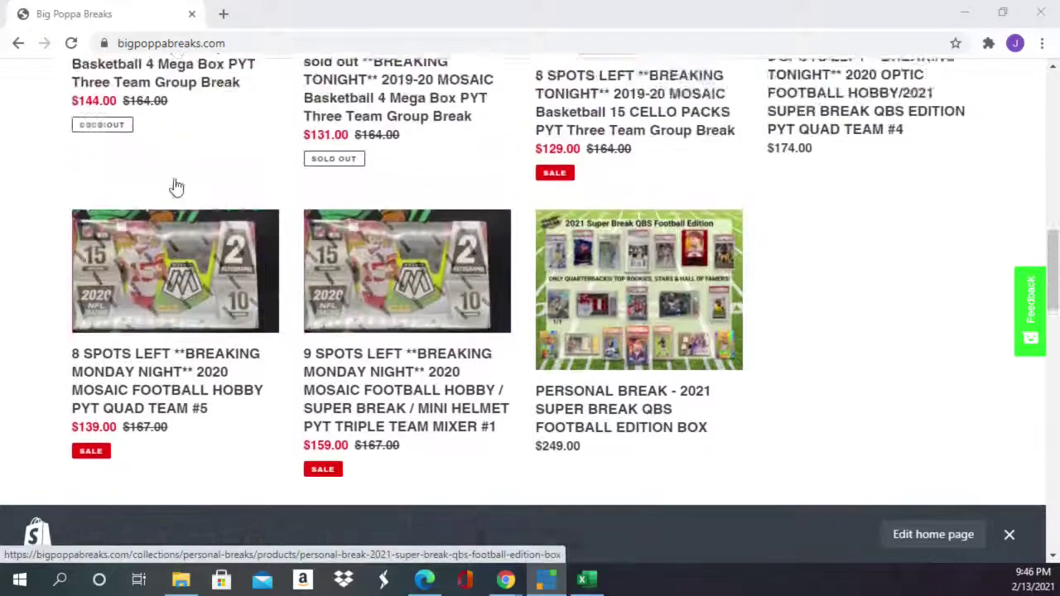
scroll(173, 183, "up", 2)
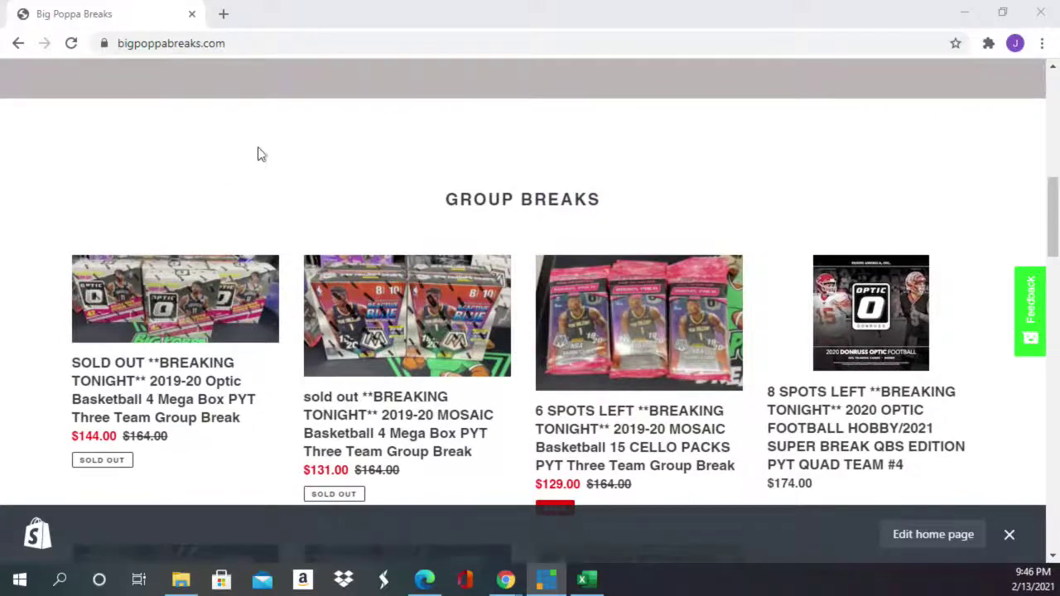
scroll(317, 103, "down", 2)
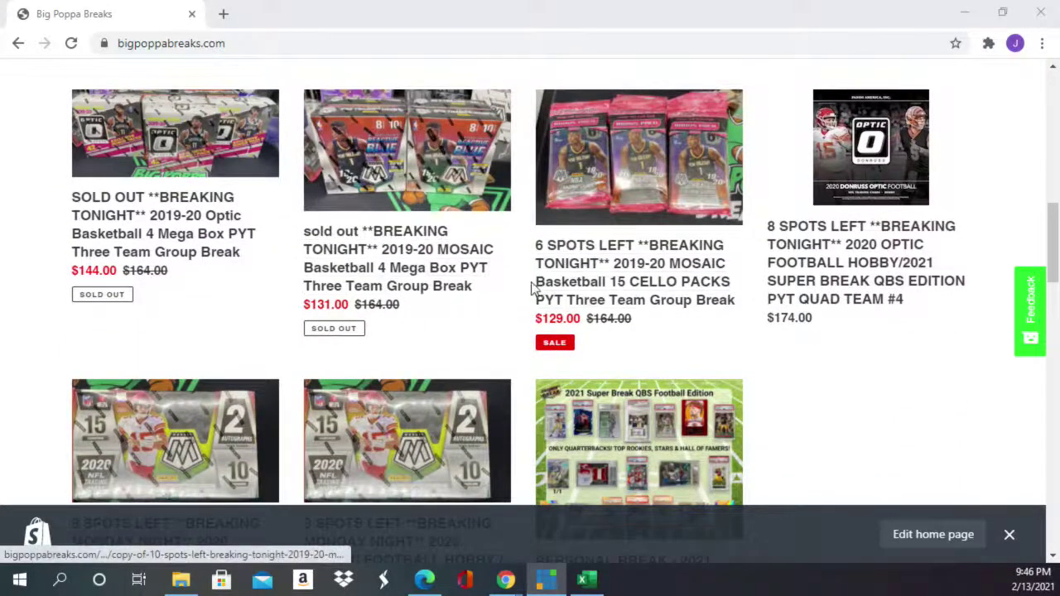
Switch to the mosaic 4 mega workbook in Excel and copy the team names in C3:C22.
left_click(586, 580)
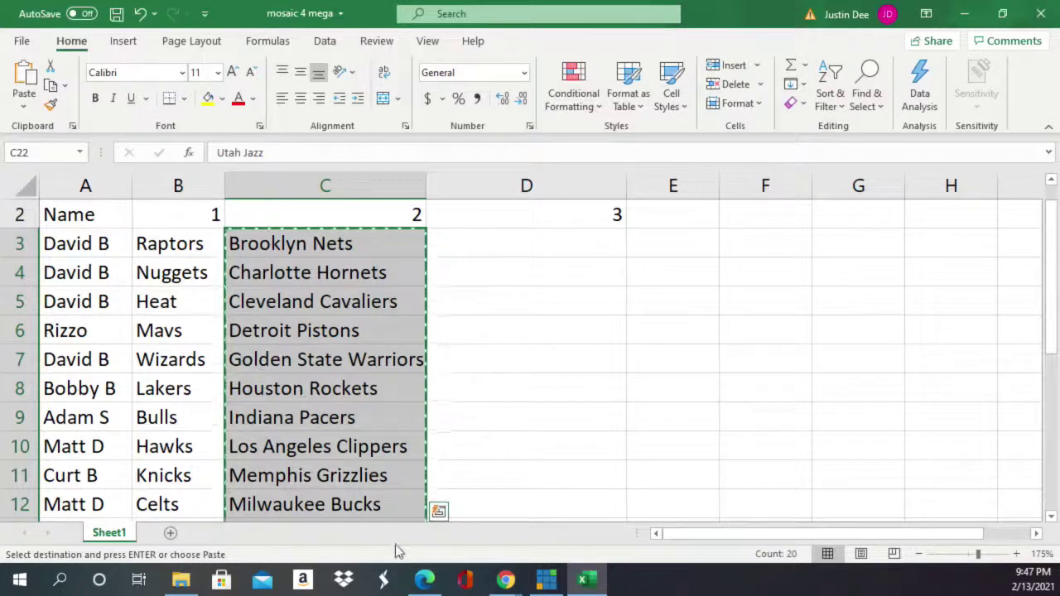
right_click(343, 446)
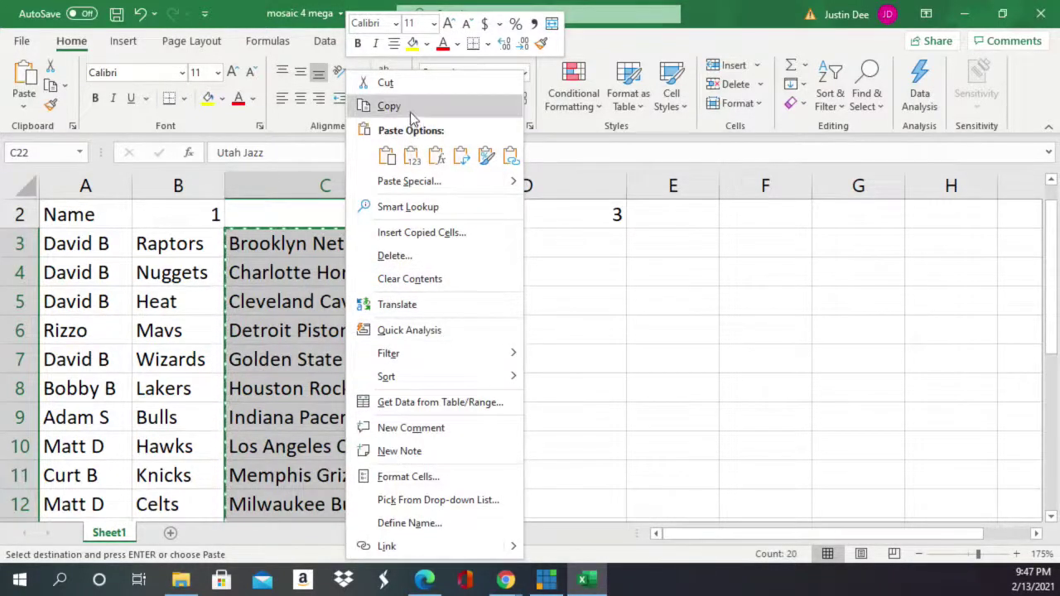
left_click(378, 106)
scroll(478, 345, "down", 5)
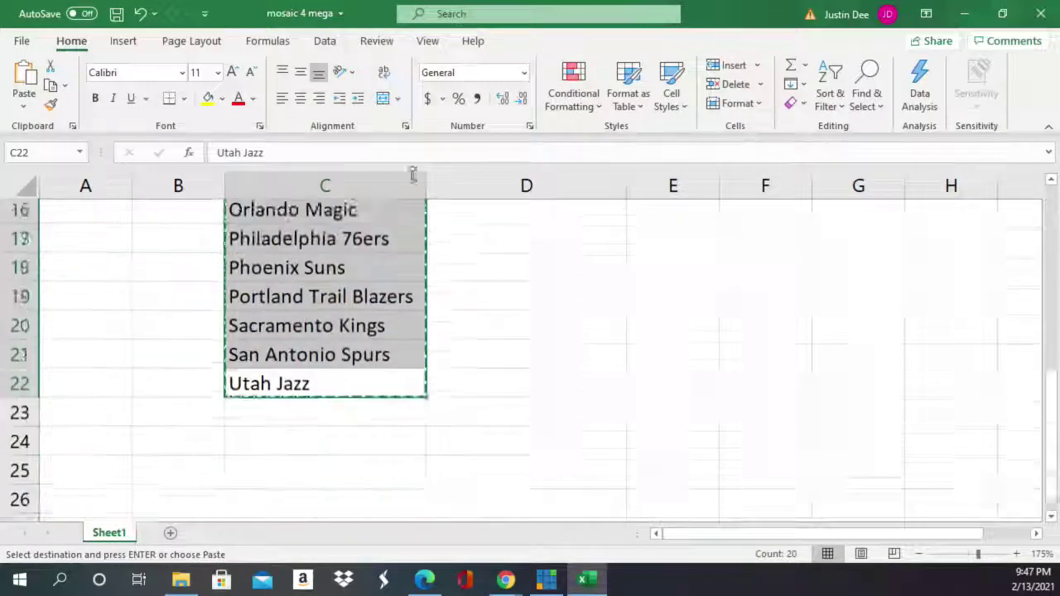
Switch to RANDOM.ORG in Edge and open an empty List Randomizer form.
left_click(424, 580)
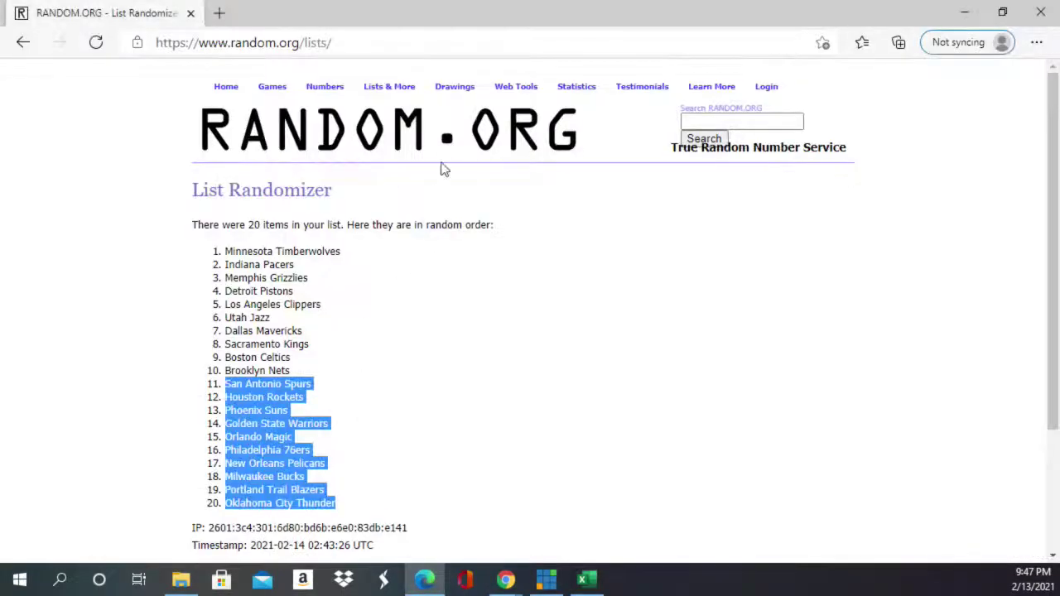
left_click(403, 105)
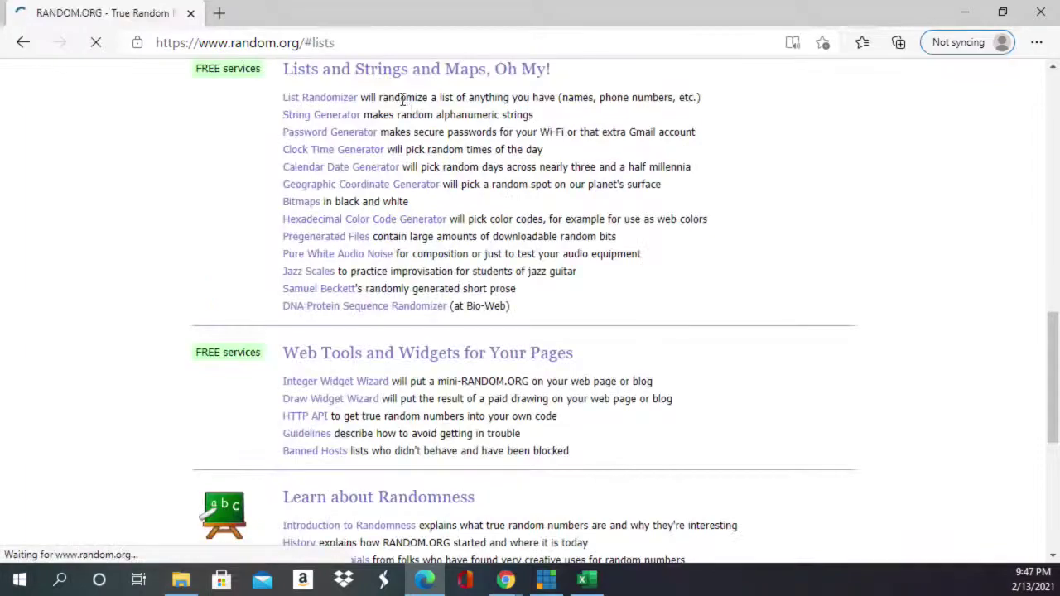
scroll(410, 141, "up", 10)
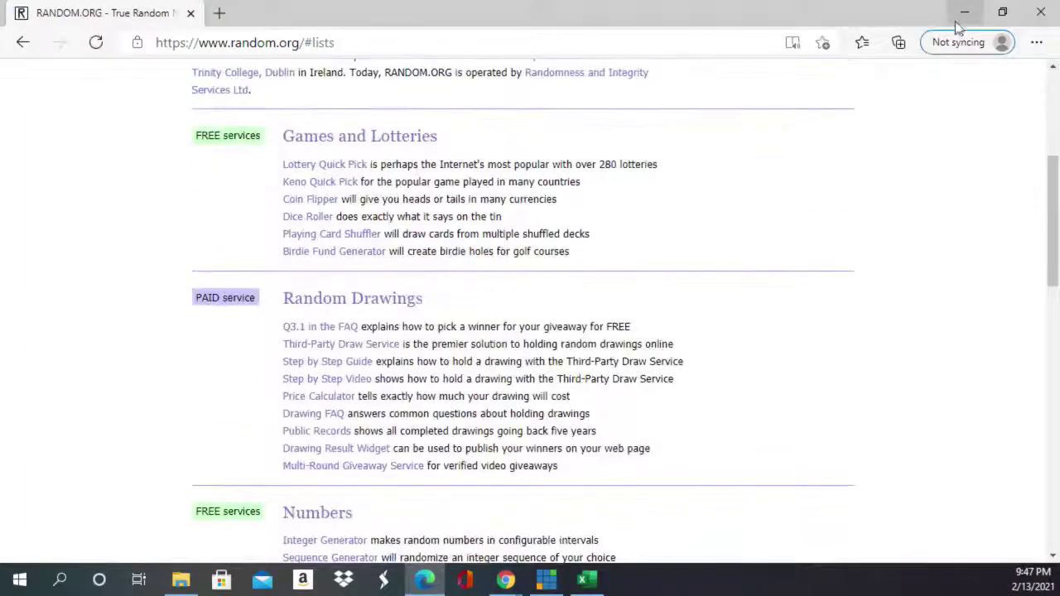
scroll(597, 218, "up", 5)
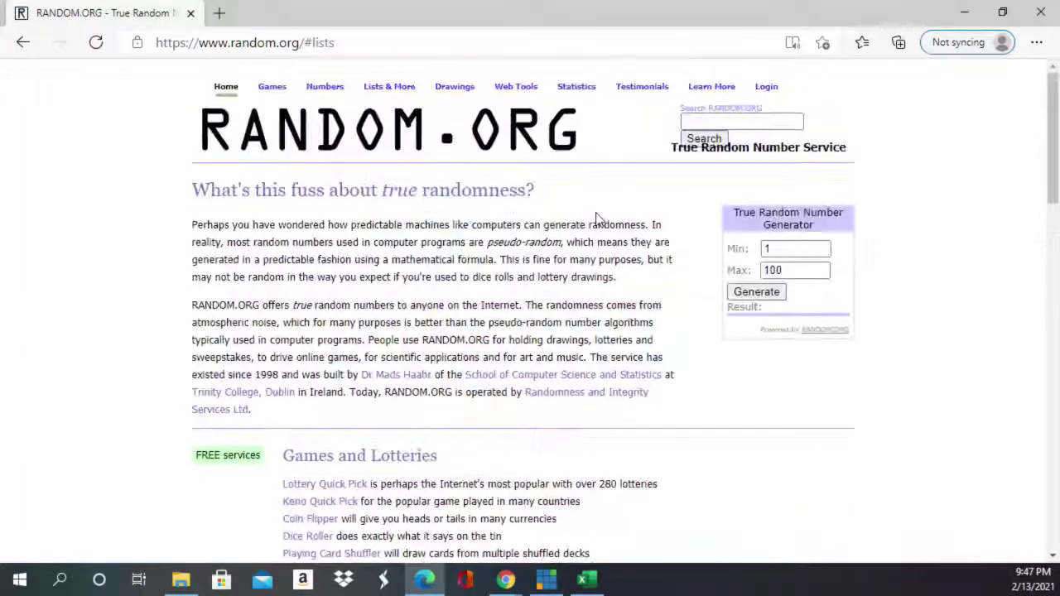
mouse_move(401, 88)
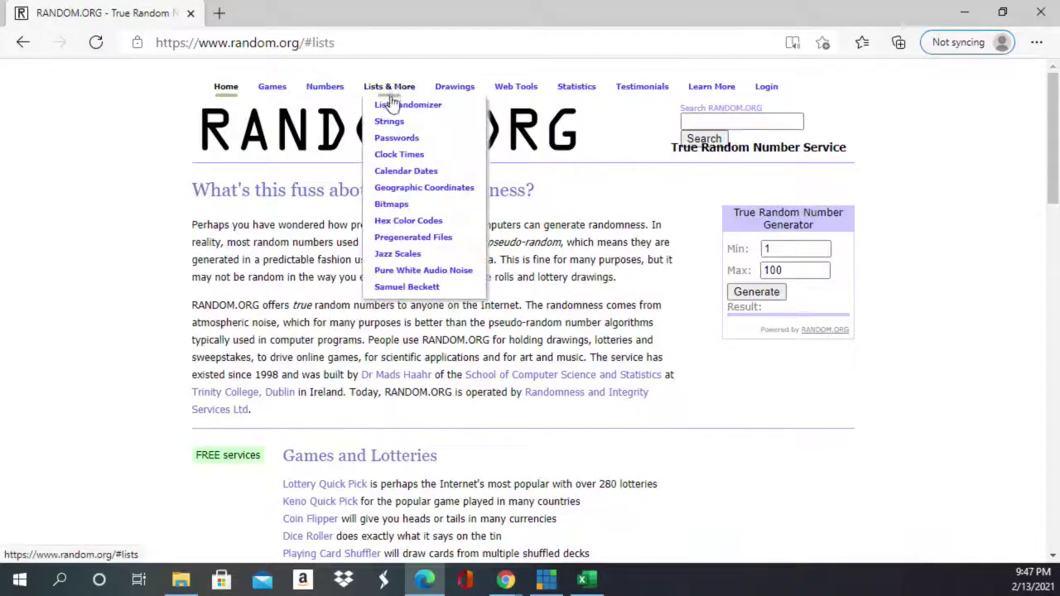
left_click(392, 110)
scroll(343, 177, "down", 2)
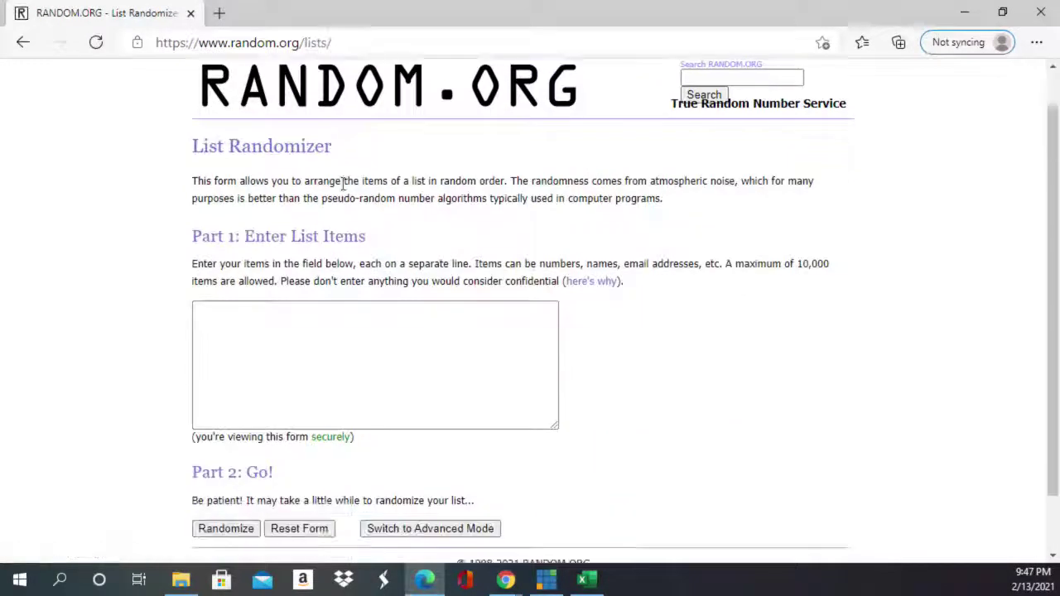
Paste the copied teams into the list items field and randomize the list.
left_click(298, 246)
right_click(298, 246)
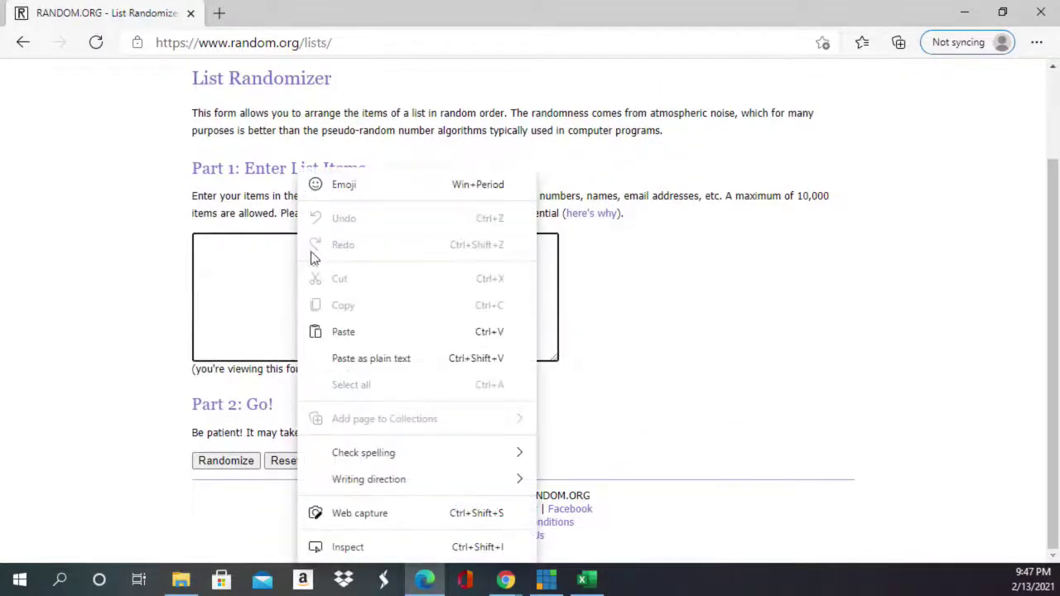
left_click(371, 332)
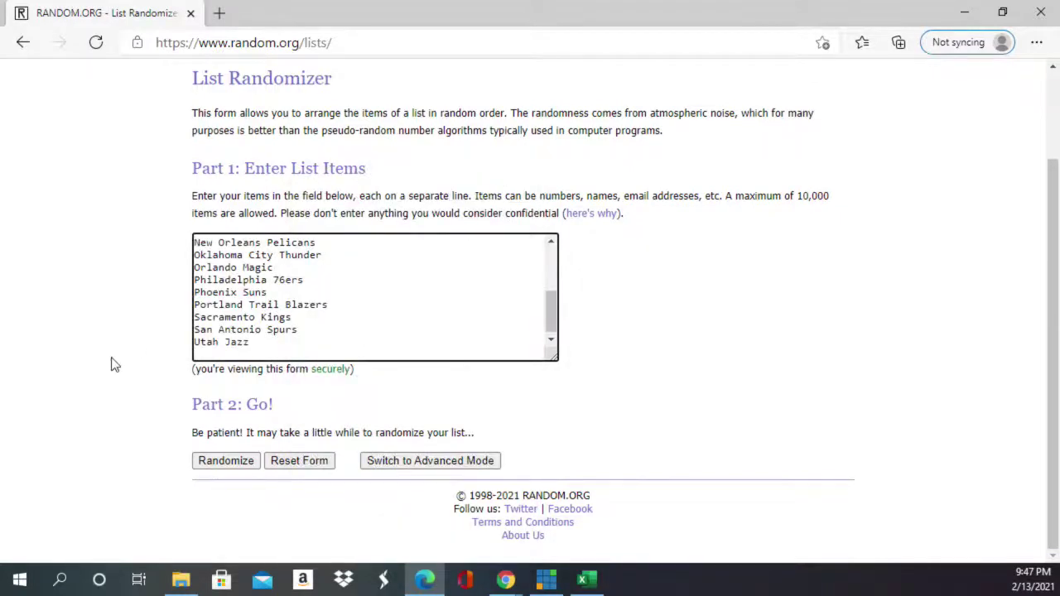
left_click(225, 461)
Randomize the team list again six more times.
scroll(237, 464, "down", 2)
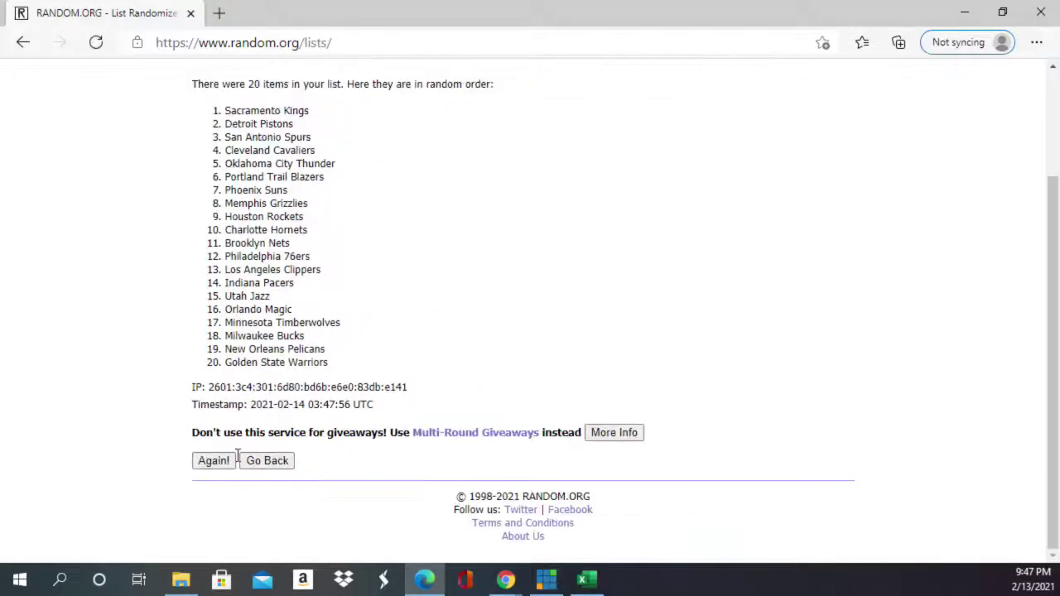
left_click(224, 465)
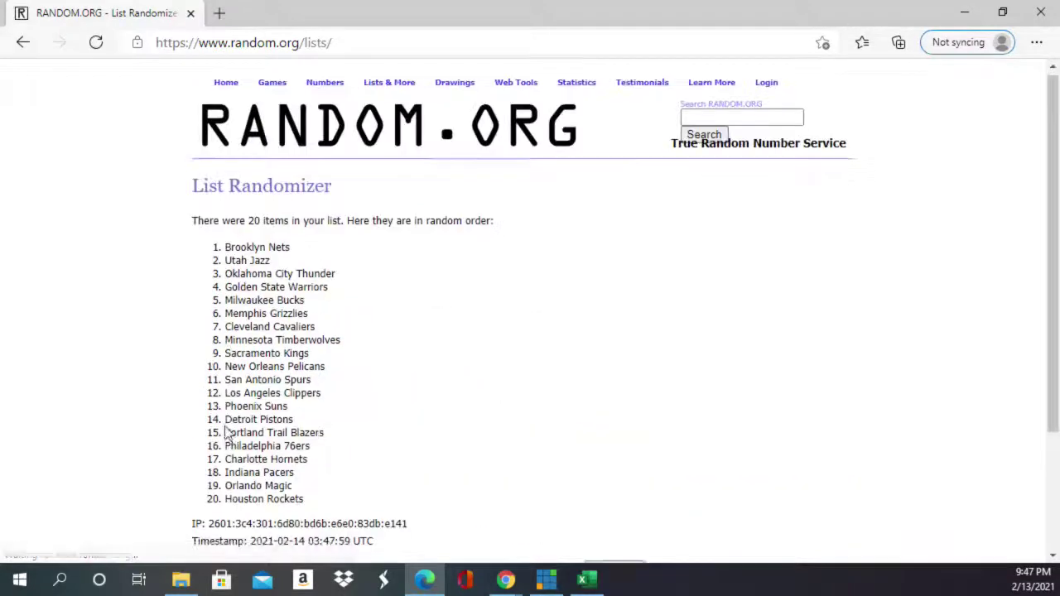
scroll(207, 459, "down", 2)
left_click(212, 464)
scroll(207, 447, "down", 2)
left_click(208, 461)
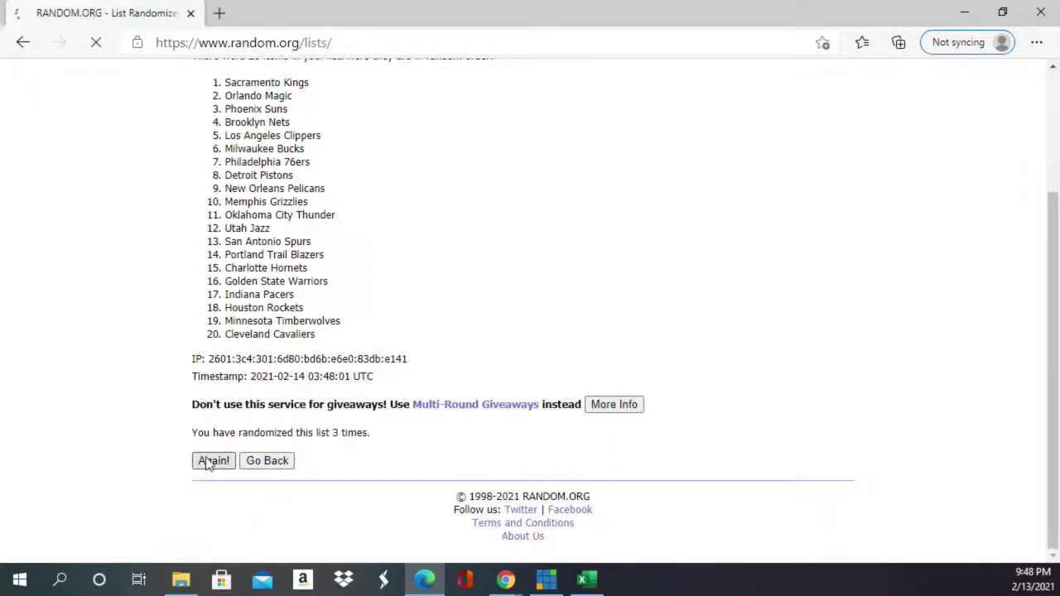
left_click(209, 461)
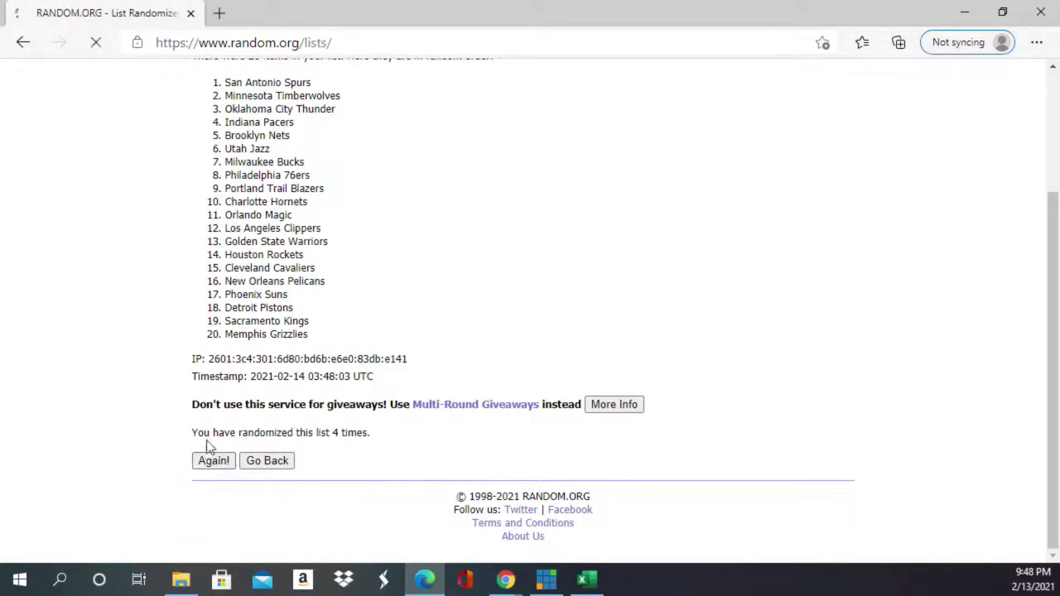
scroll(211, 431, "down", 3)
left_click(211, 461)
scroll(212, 410, "down", 3)
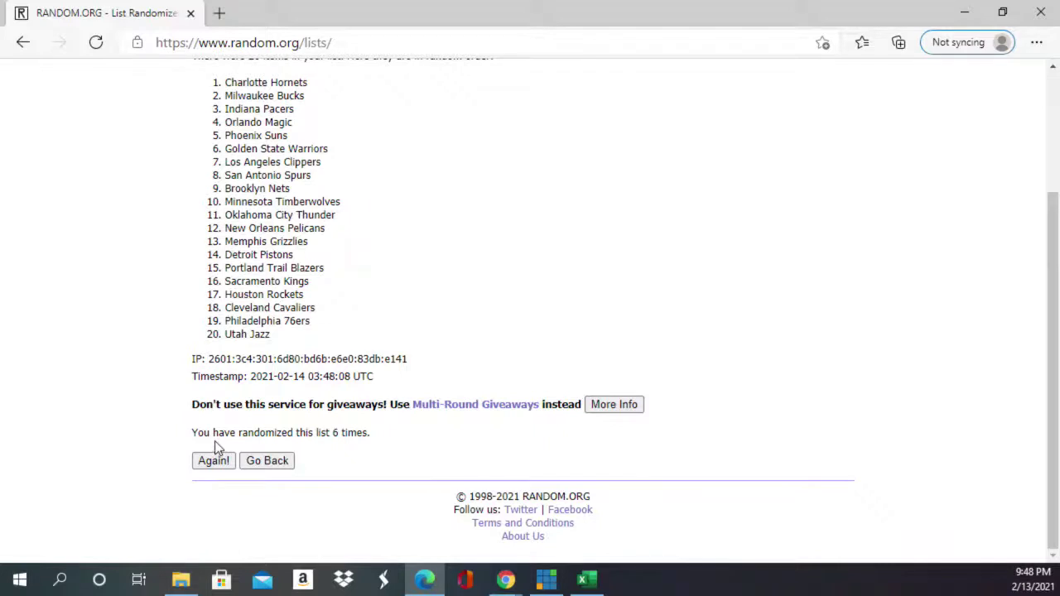
left_click(214, 462)
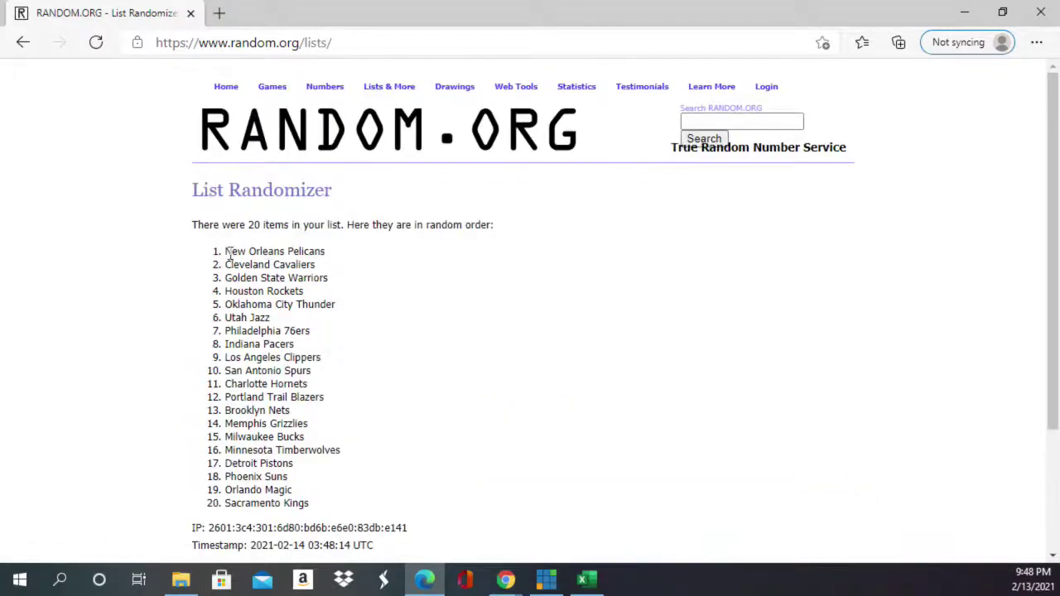
Copy the first ten teams of the randomized list, New Orleans Pelicans through San Antonio Spurs.
left_click_drag(236, 252, 308, 370)
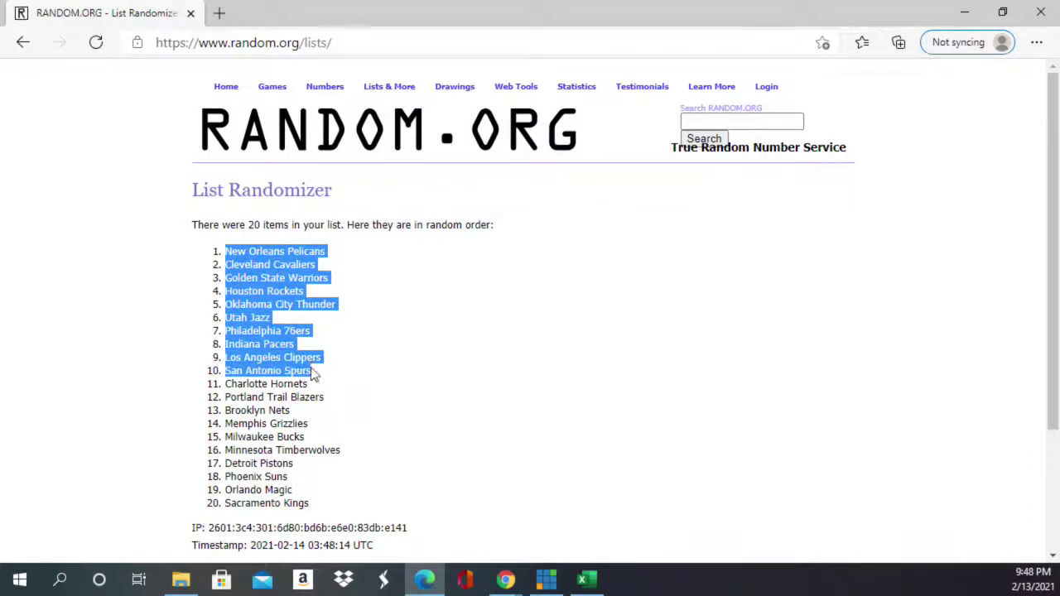
right_click(297, 359)
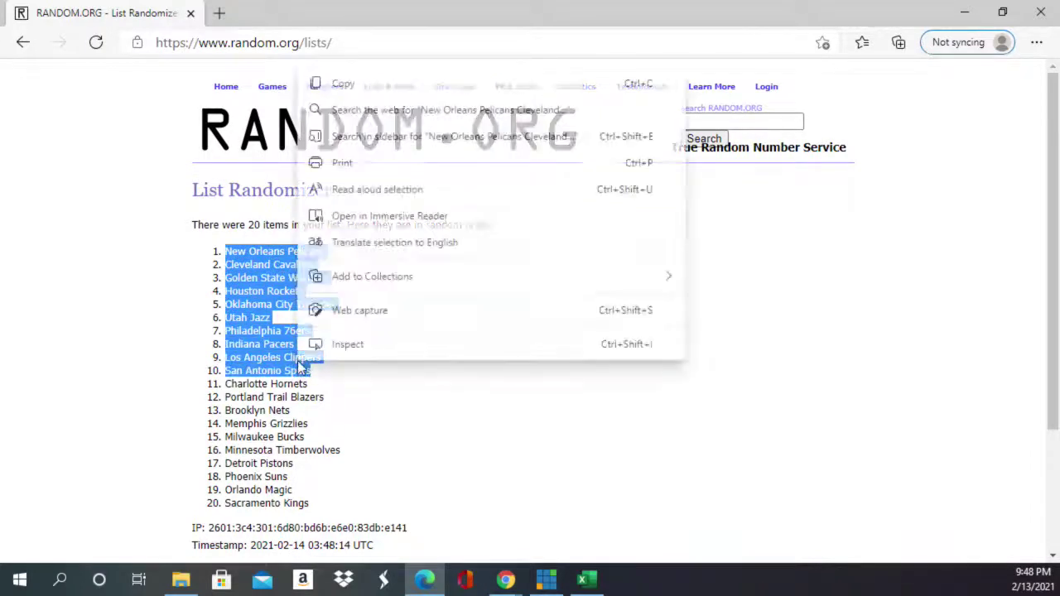
left_click(384, 84)
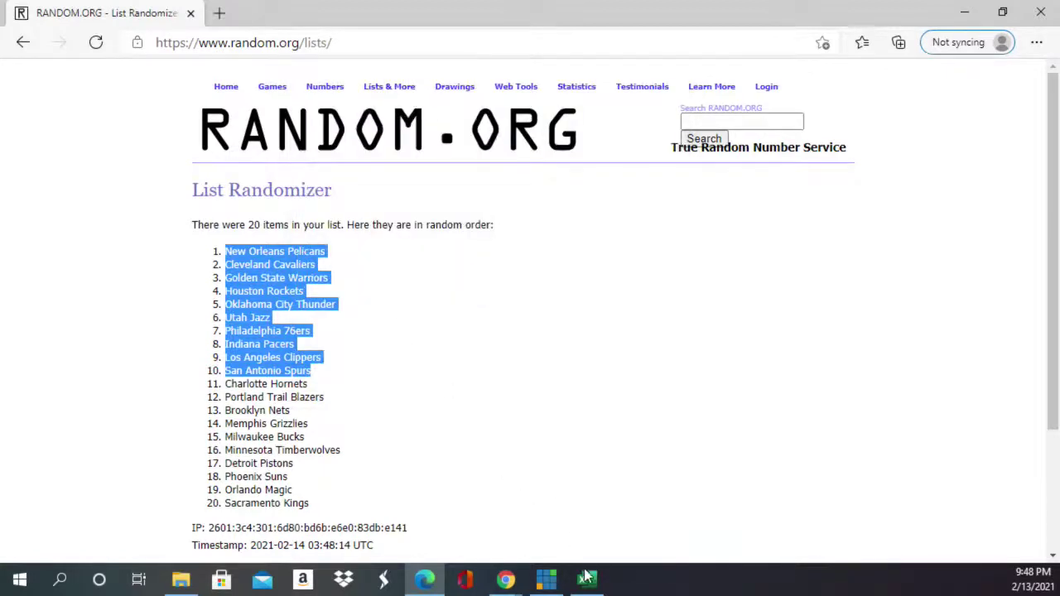
Switch to the mosaic 4 mega workbook in Excel and replace the team names in C3:C22 with the copied teams, pasted as Text from C3.
left_click(589, 580)
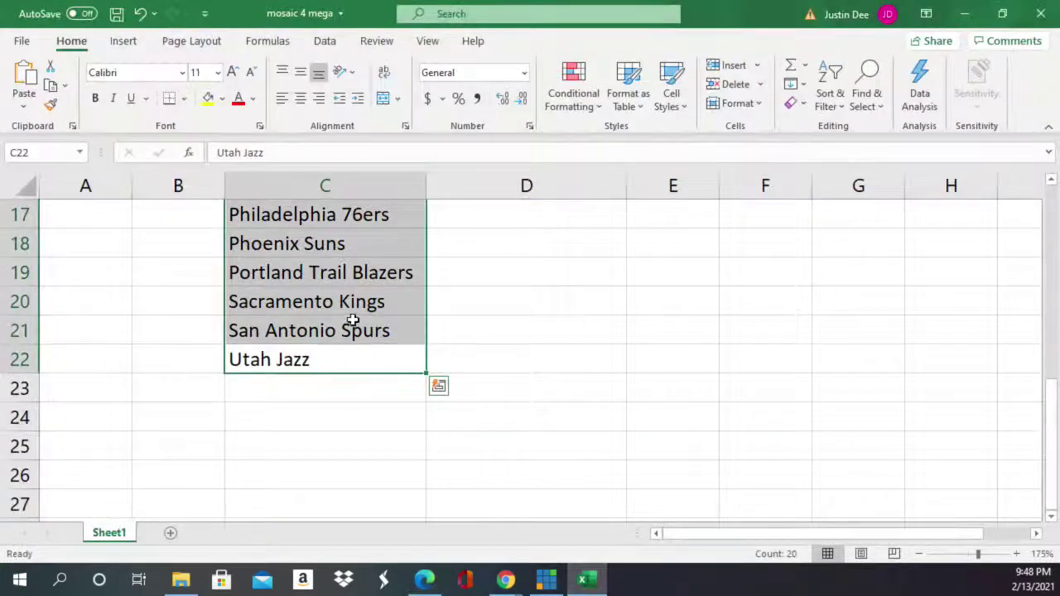
key("Delete")
scroll(296, 291, "up", 5)
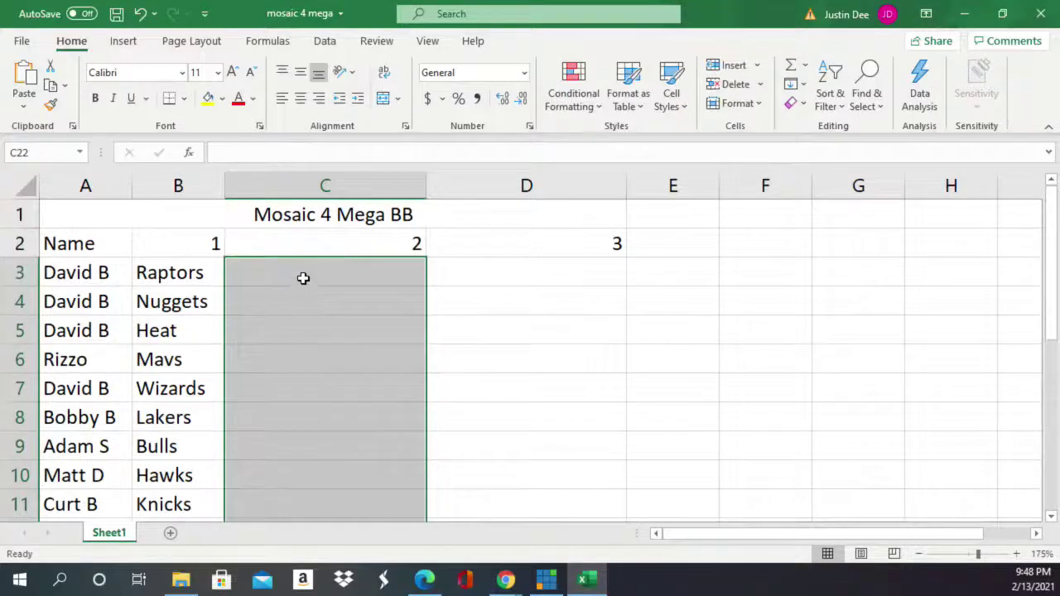
left_click(303, 281)
right_click(304, 280)
left_click(368, 208)
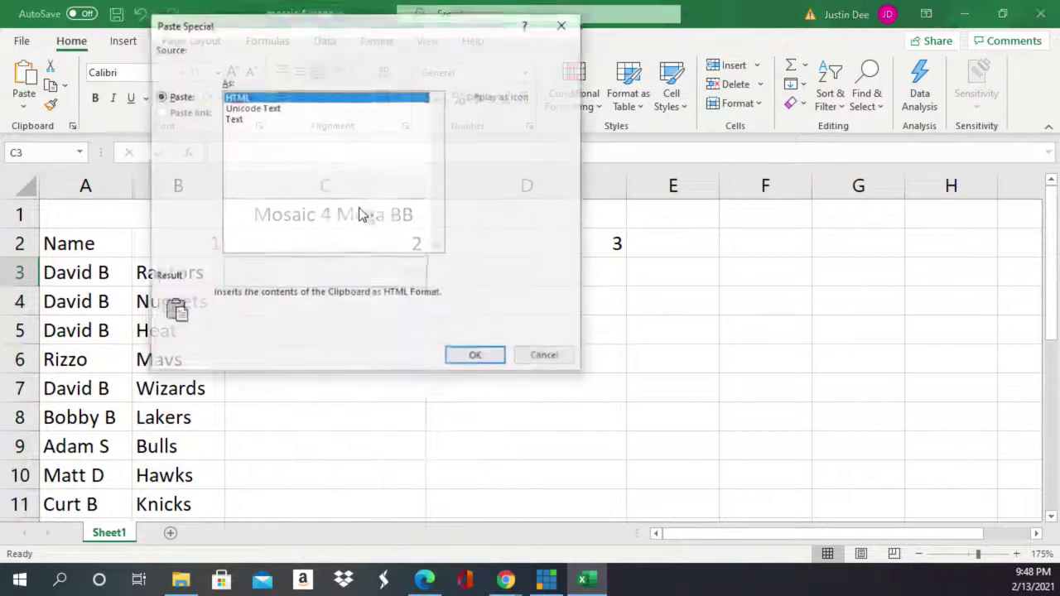
left_click(256, 120)
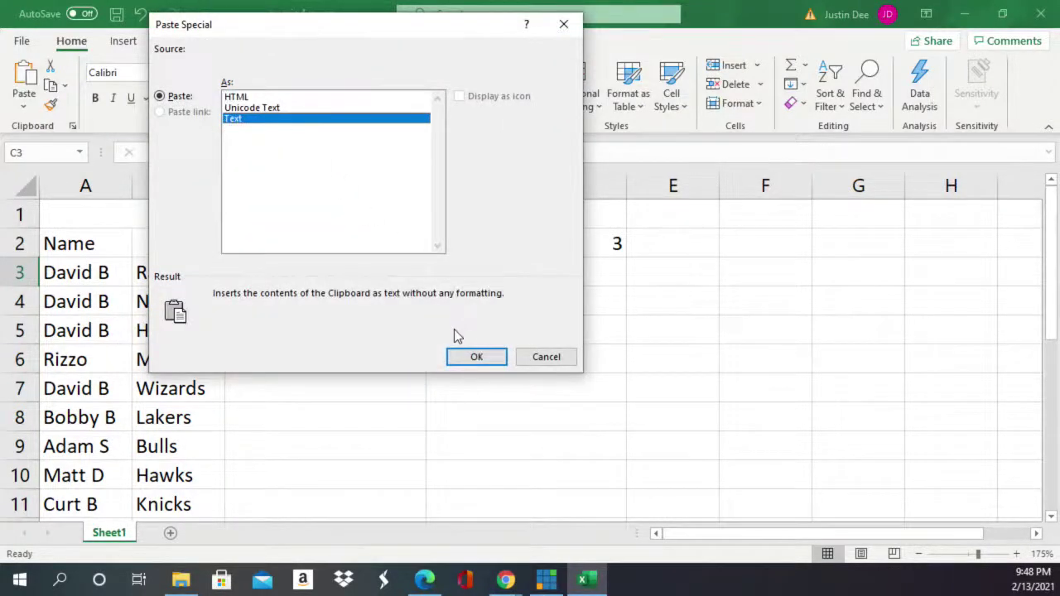
left_click(469, 357)
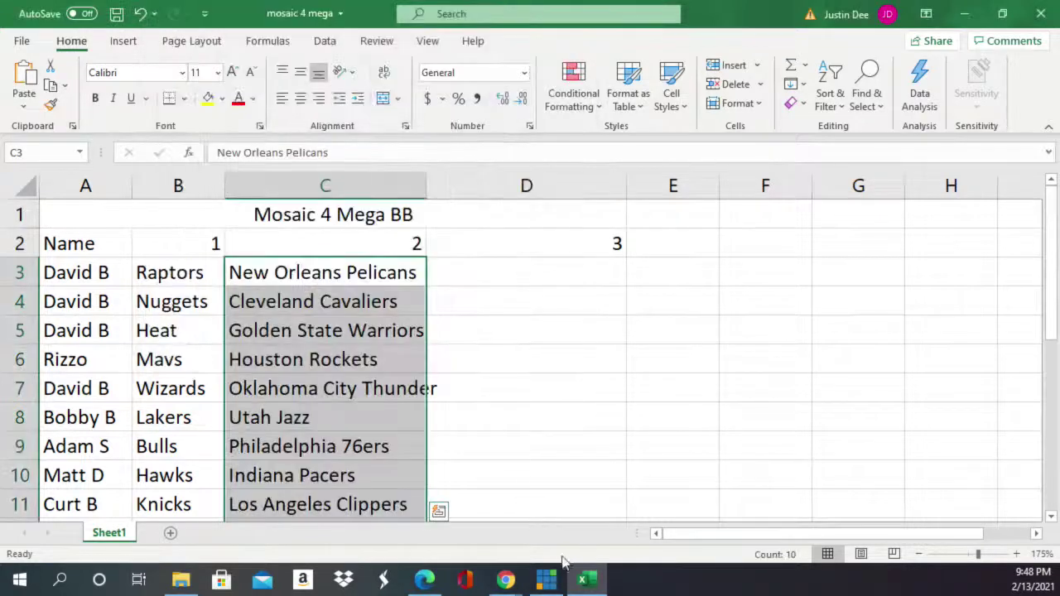
Switch to RANDOM.ORG in Edge and copy teams 11 to 20, Charlotte Hornets through Sacramento Kings.
left_click(424, 580)
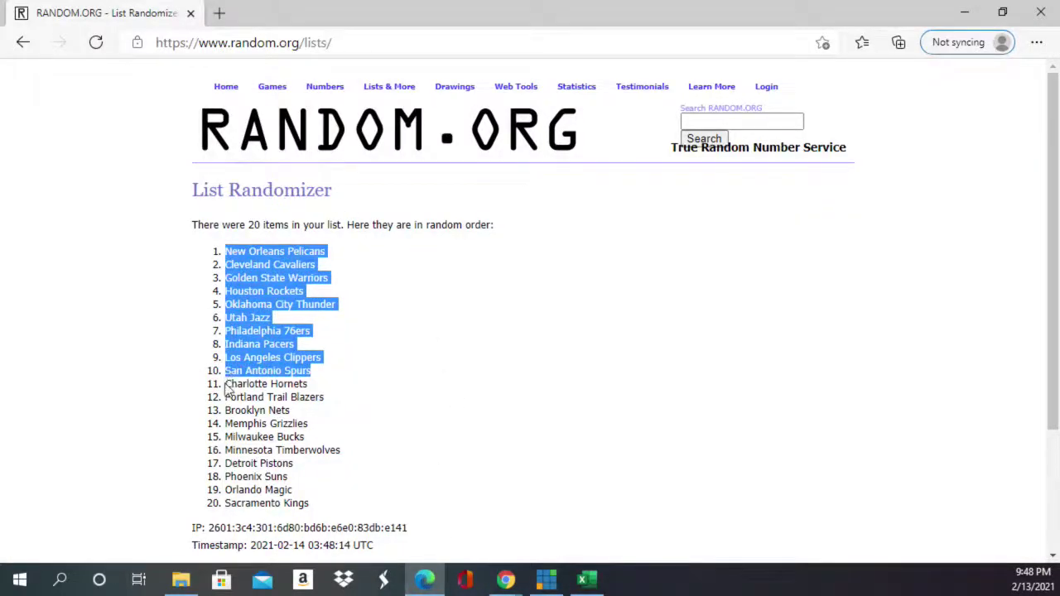
left_click_drag(223, 386, 318, 507)
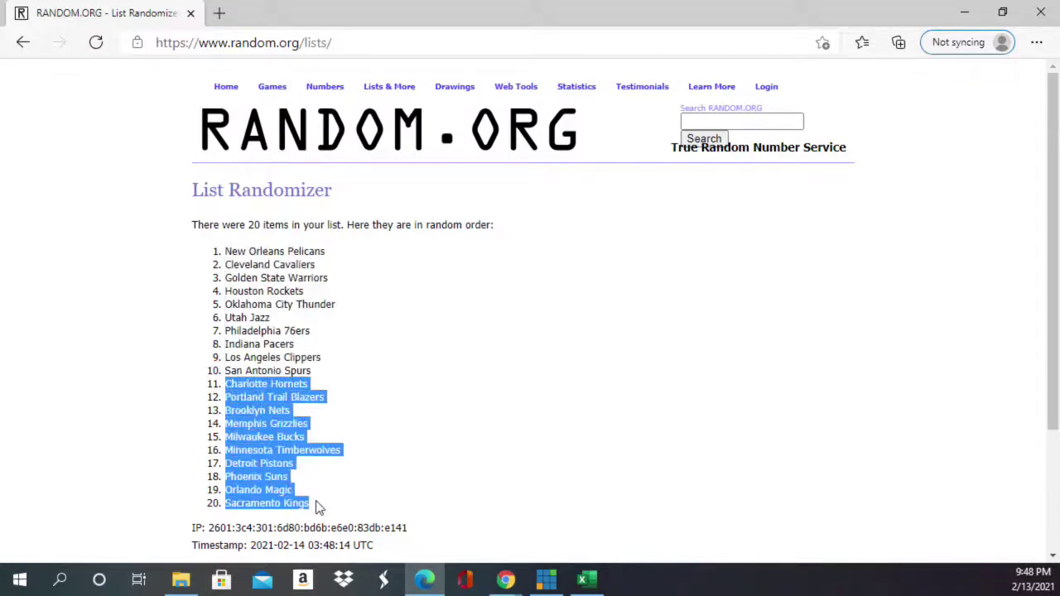
right_click(281, 448)
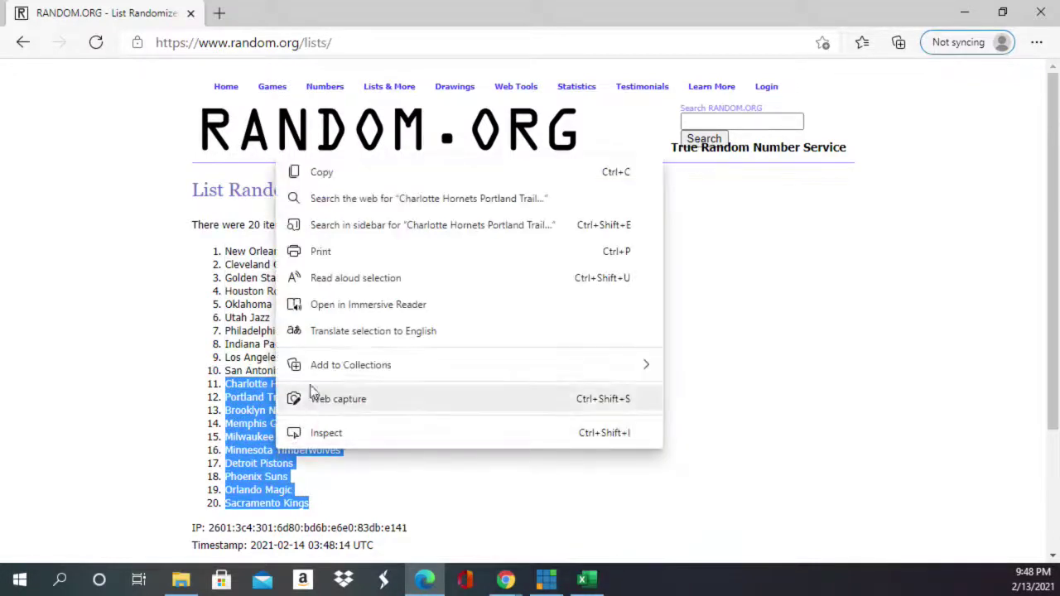
left_click(329, 172)
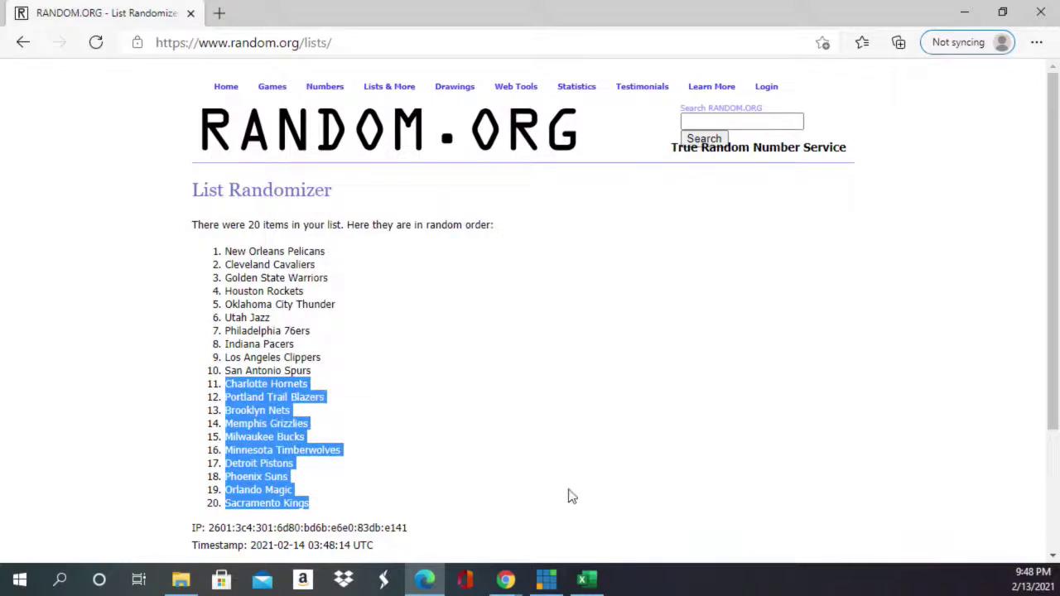
Switch back to the mosaic 4 mega workbook in Excel and paste the copied teams as Text starting at D3.
left_click(587, 580)
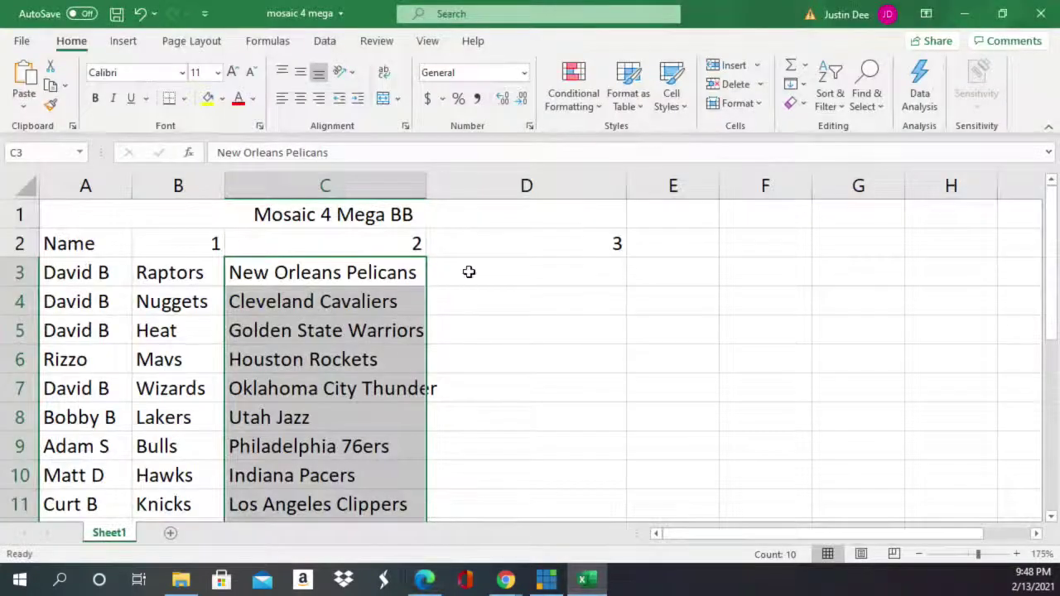
left_click(471, 272)
right_click(470, 272)
left_click(546, 208)
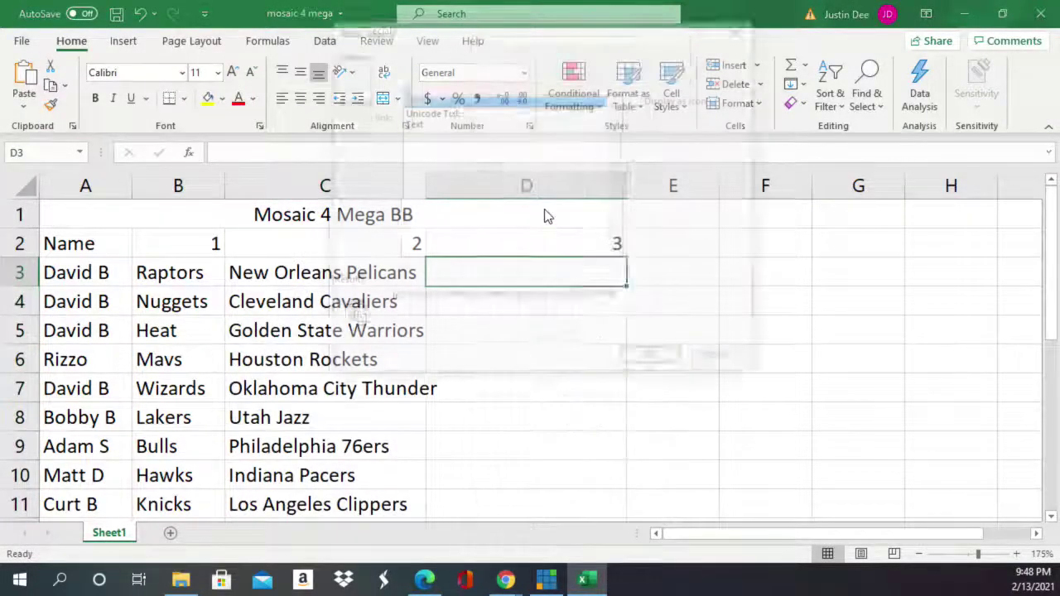
left_click(451, 124)
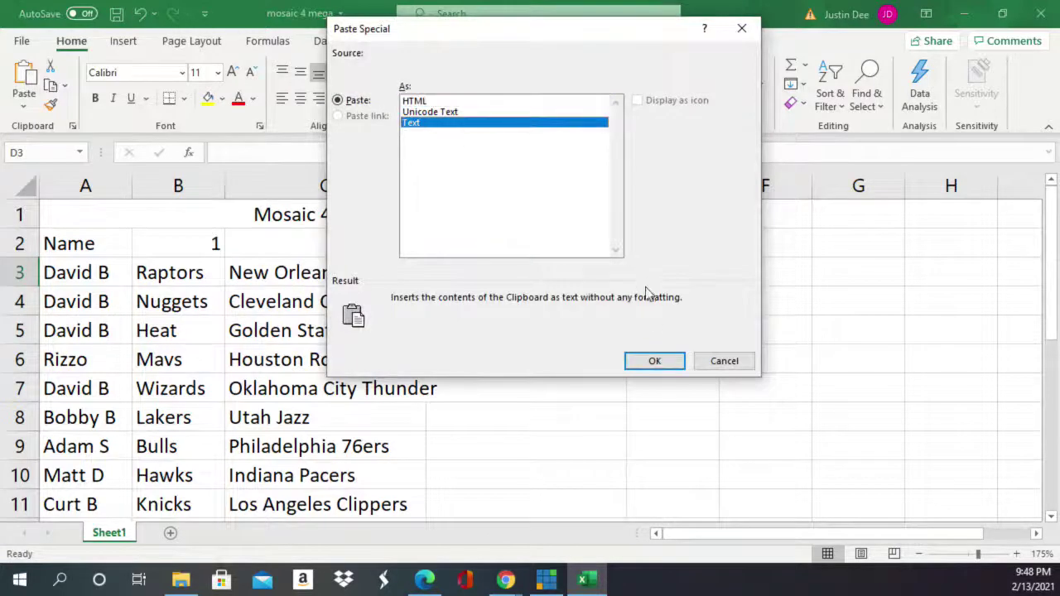
left_click(651, 360)
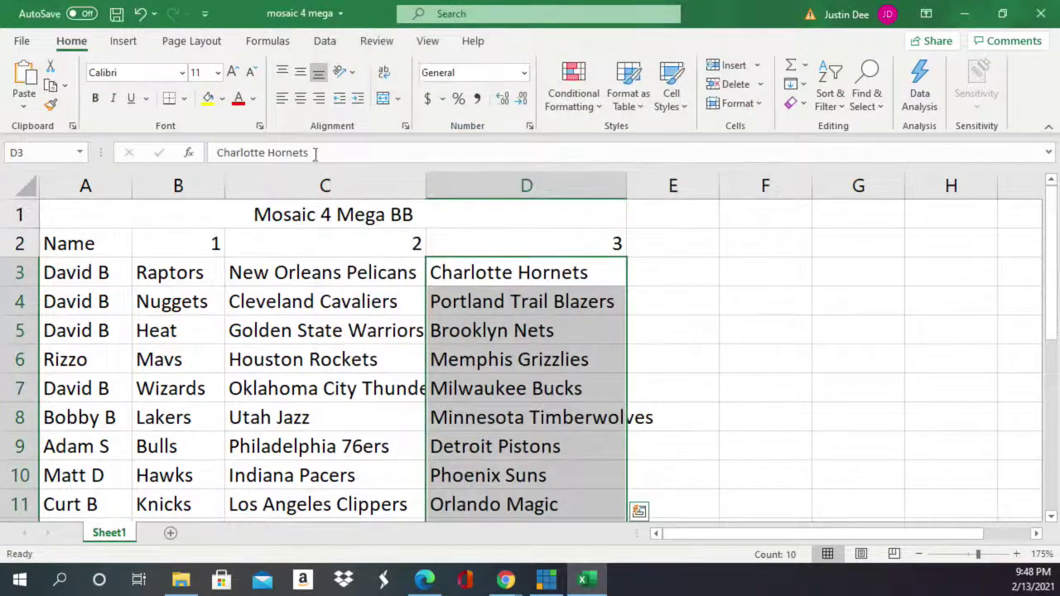
Print one copy of the completed Mosaic 4 Mega BB sheet and deselect the pasted teams.
left_click(17, 41)
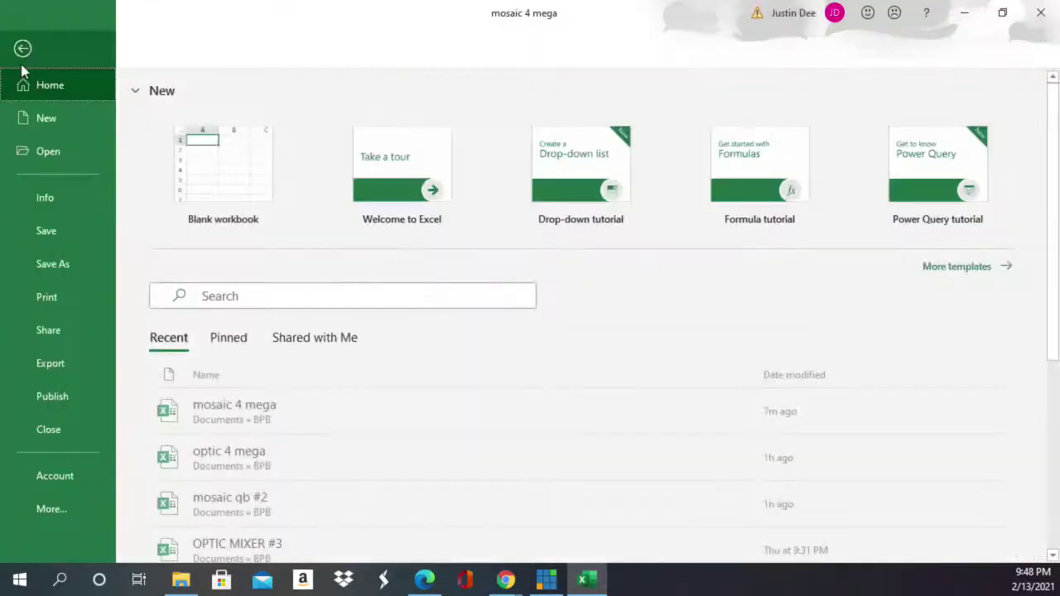
left_click(68, 299)
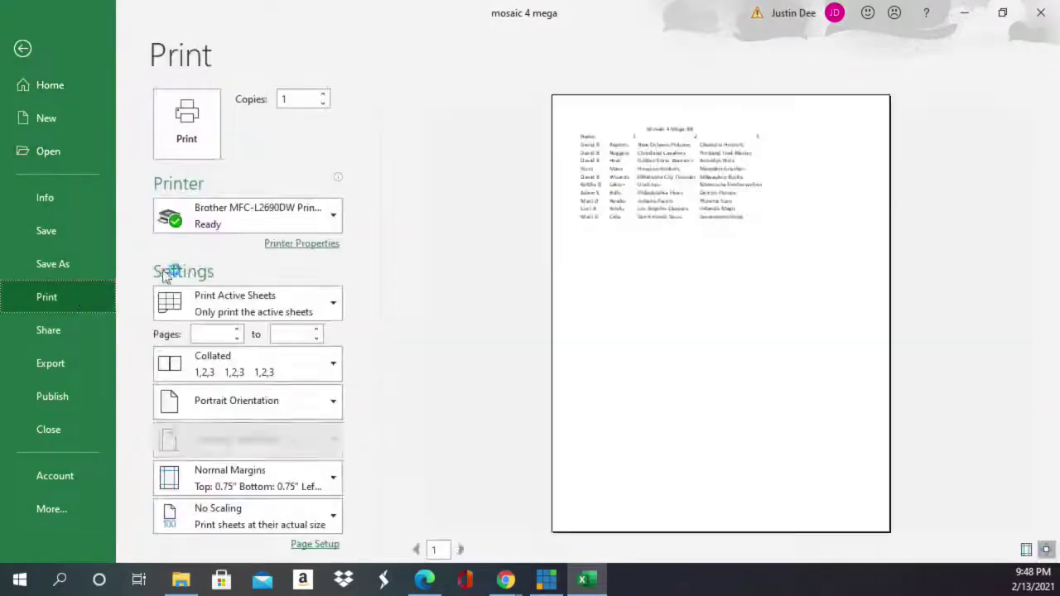
left_click(187, 124)
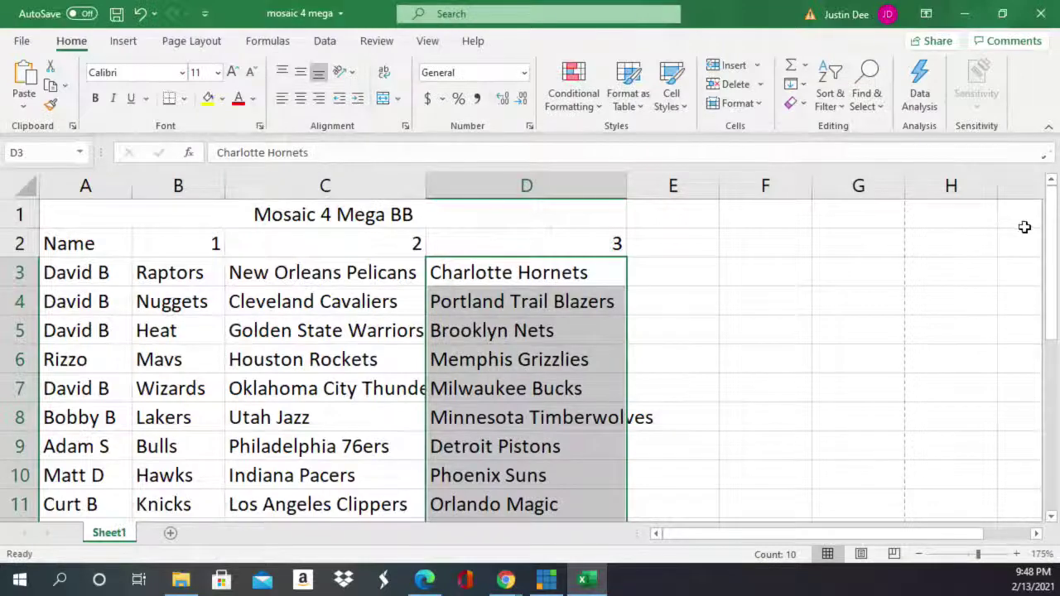
left_click_drag(1054, 223, 1050, 238)
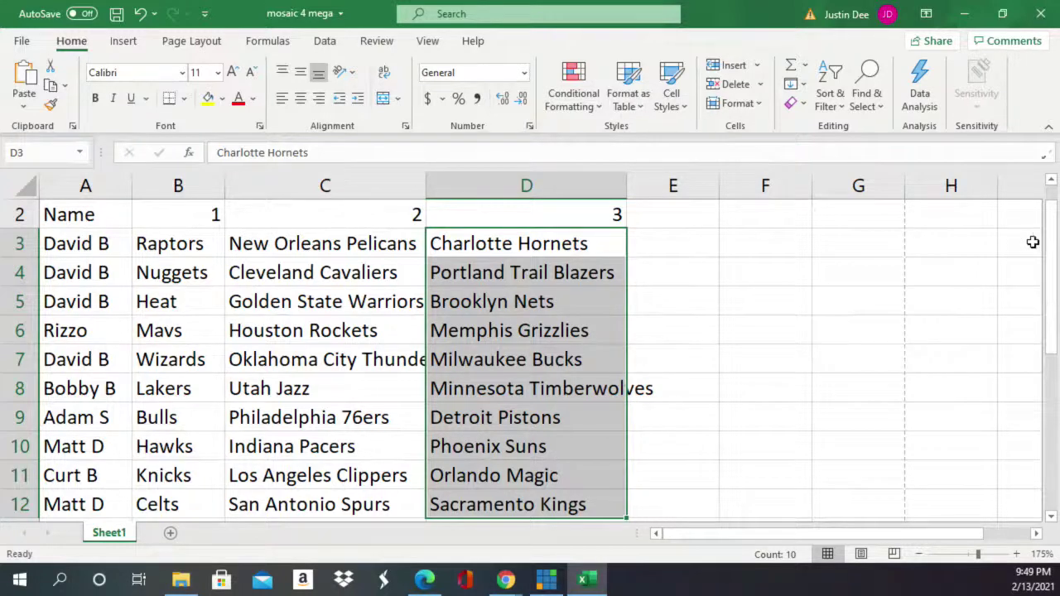
left_click(913, 308)
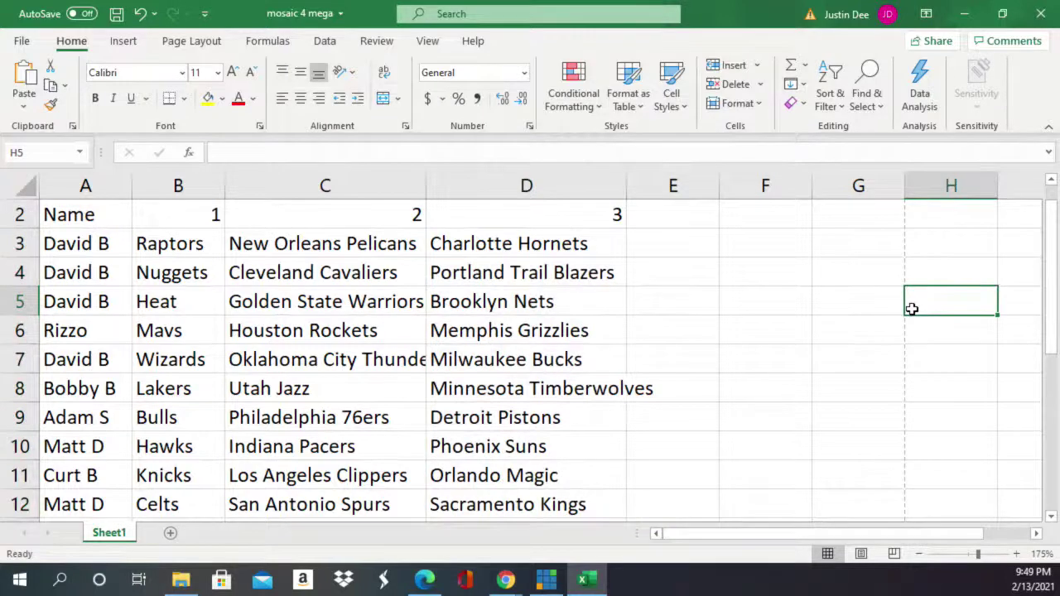